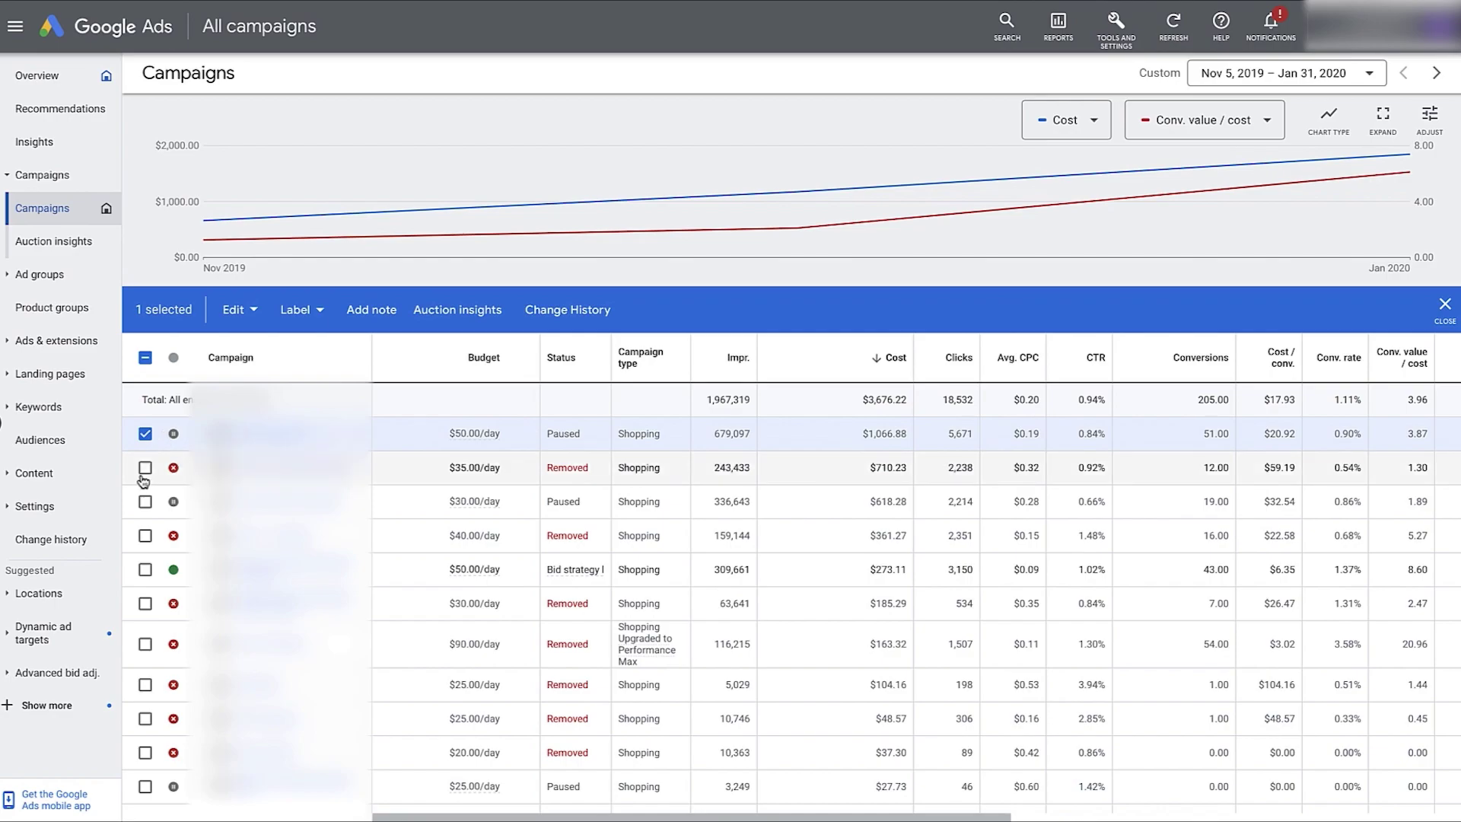
- Compare the Shopping campaigns, leaving the highest-cost paused one and the active $50.00/day one selected, and bring the conversion value column into view
left_click(145, 501)
left_click(145, 569)
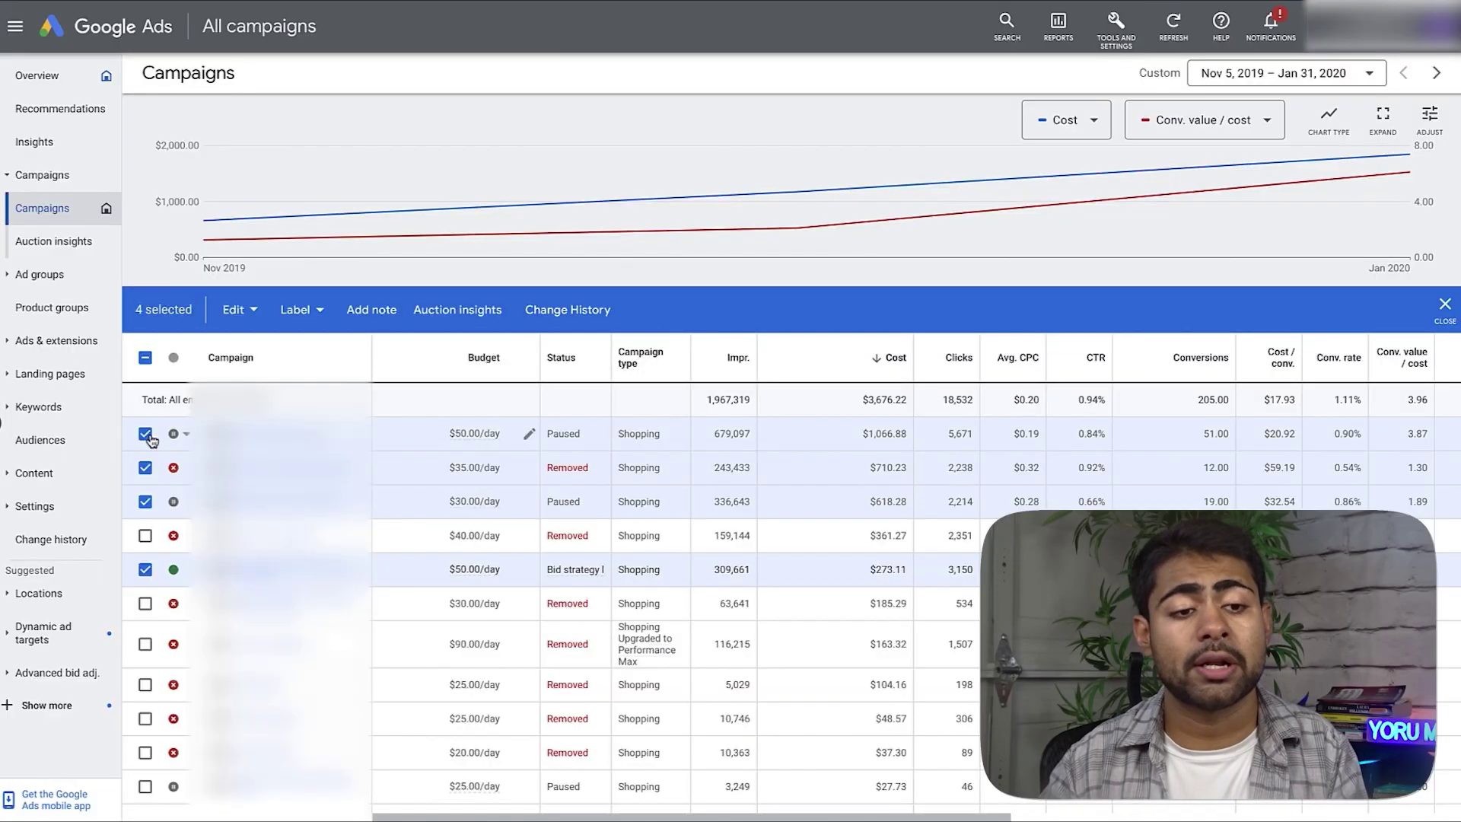
left_click(145, 468)
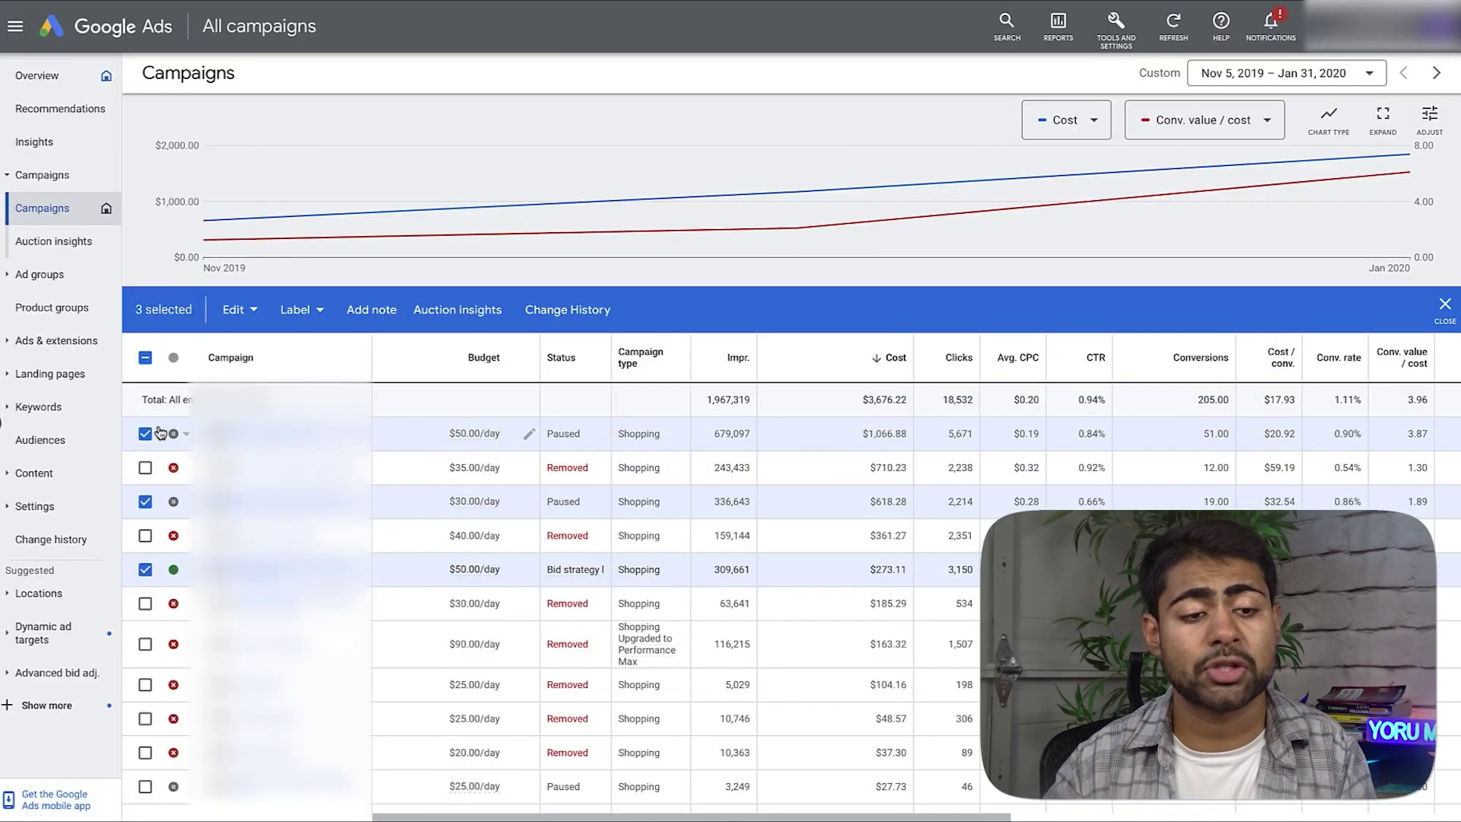
left_click(136, 502)
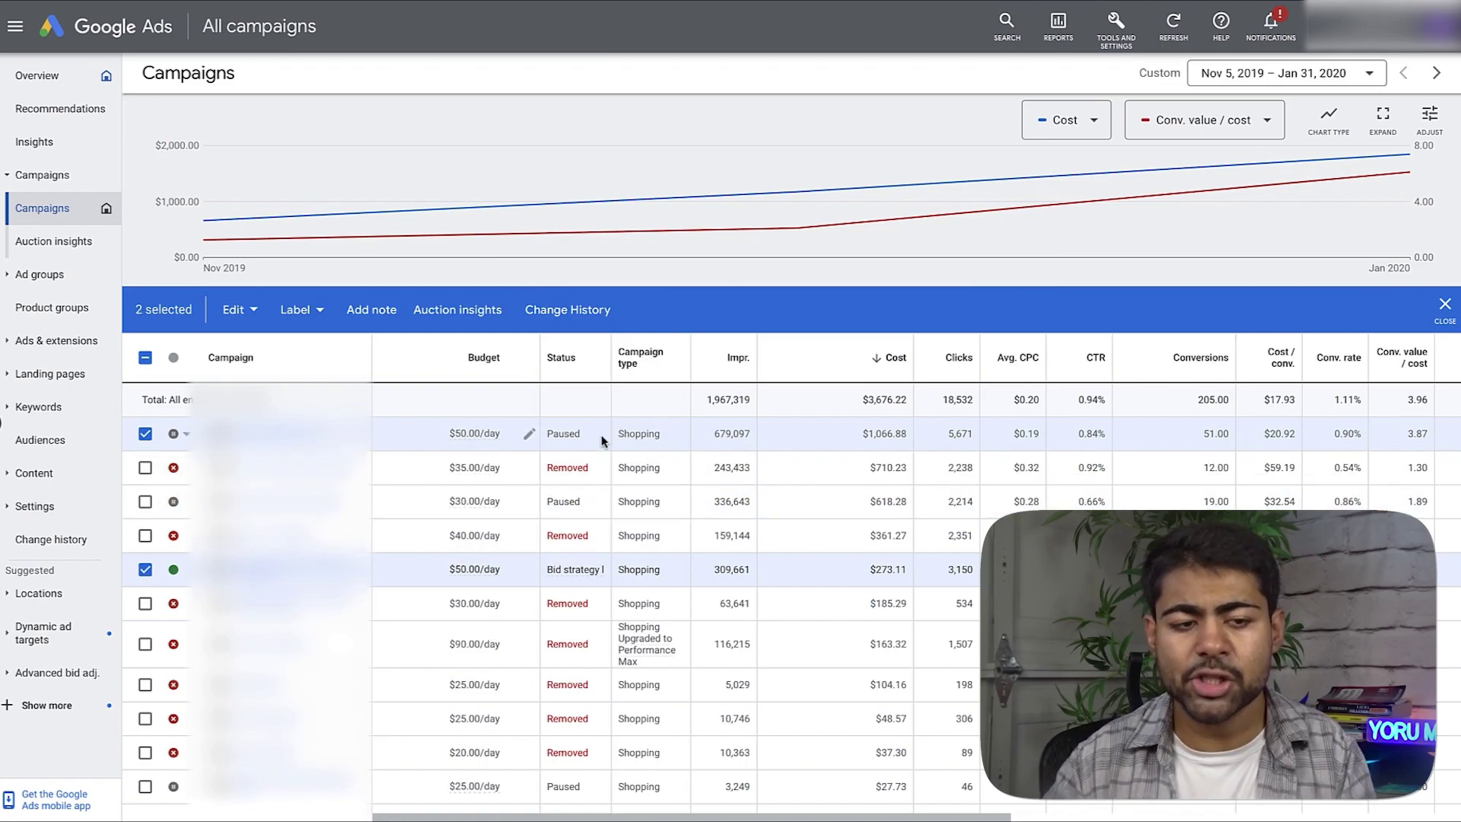
left_click_drag(620, 819, 685, 809)
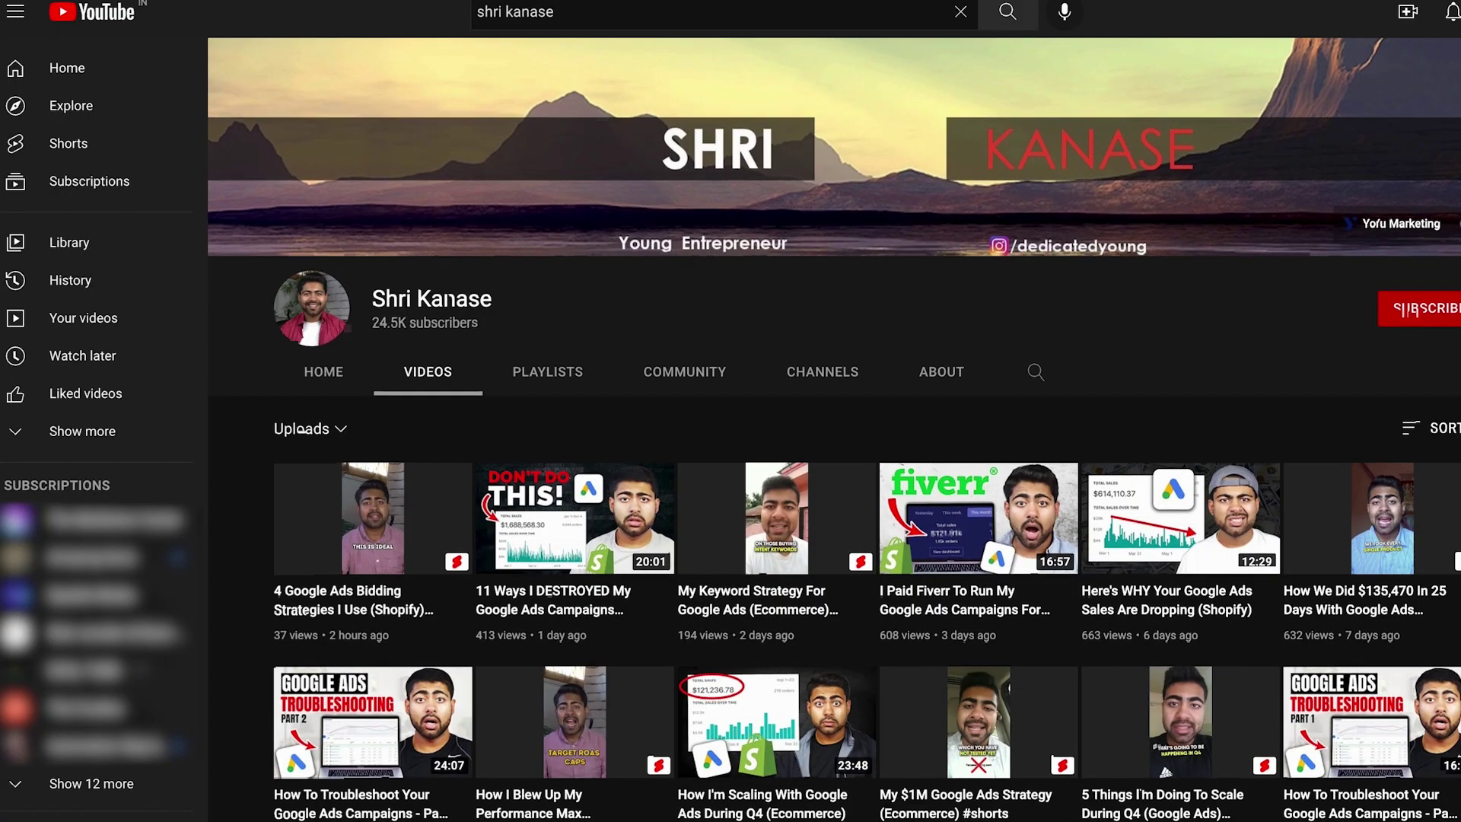
- Switch to YouTube and browse the channel's uploaded videos
scroll(837, 449, "down", 8)
scroll(837, 449, "down", 8)
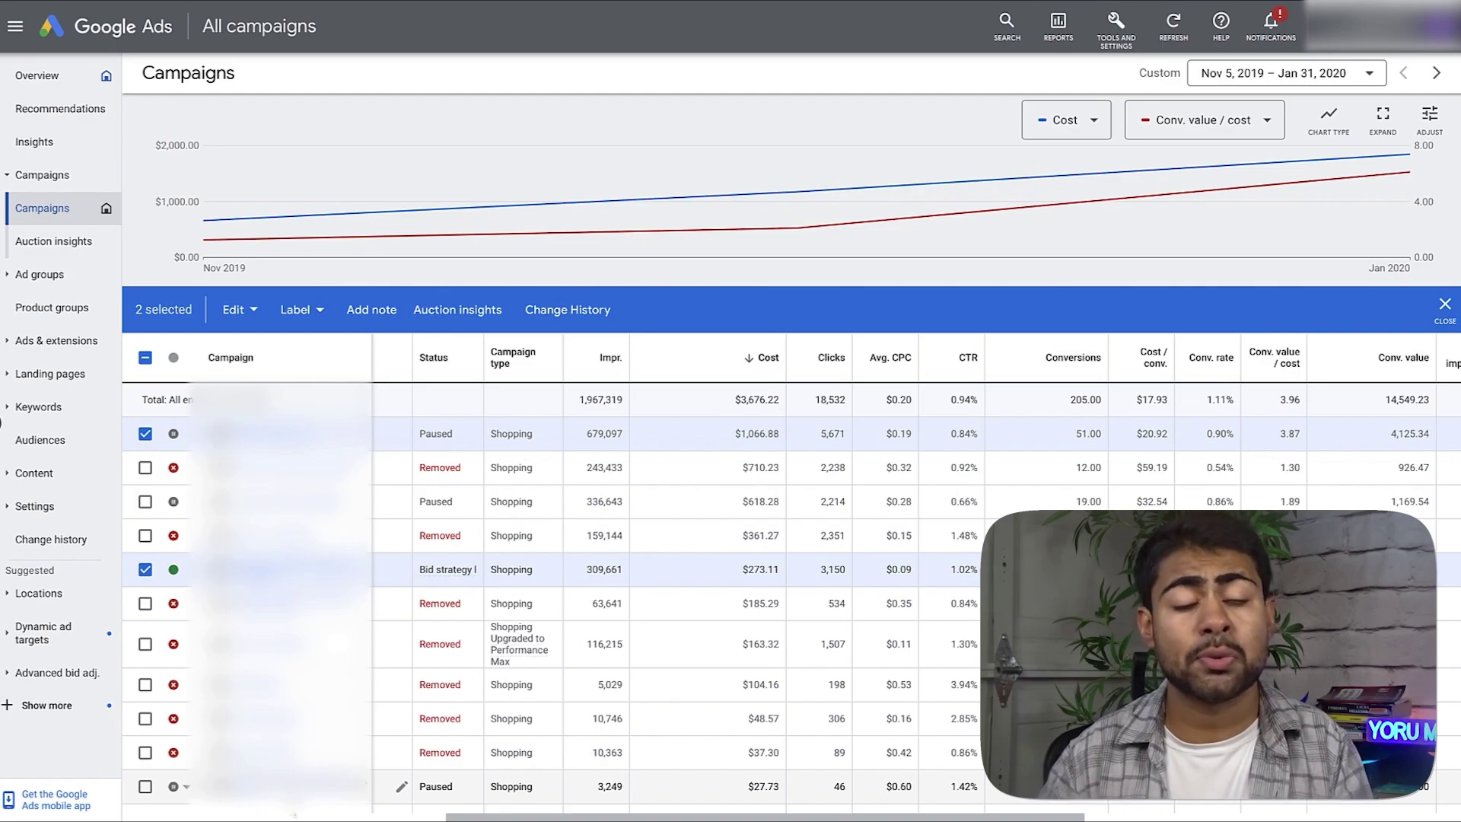
- Examine the cost, clicks, conversions and conversion value of the other campaigns in the full list
right_click(62, 636)
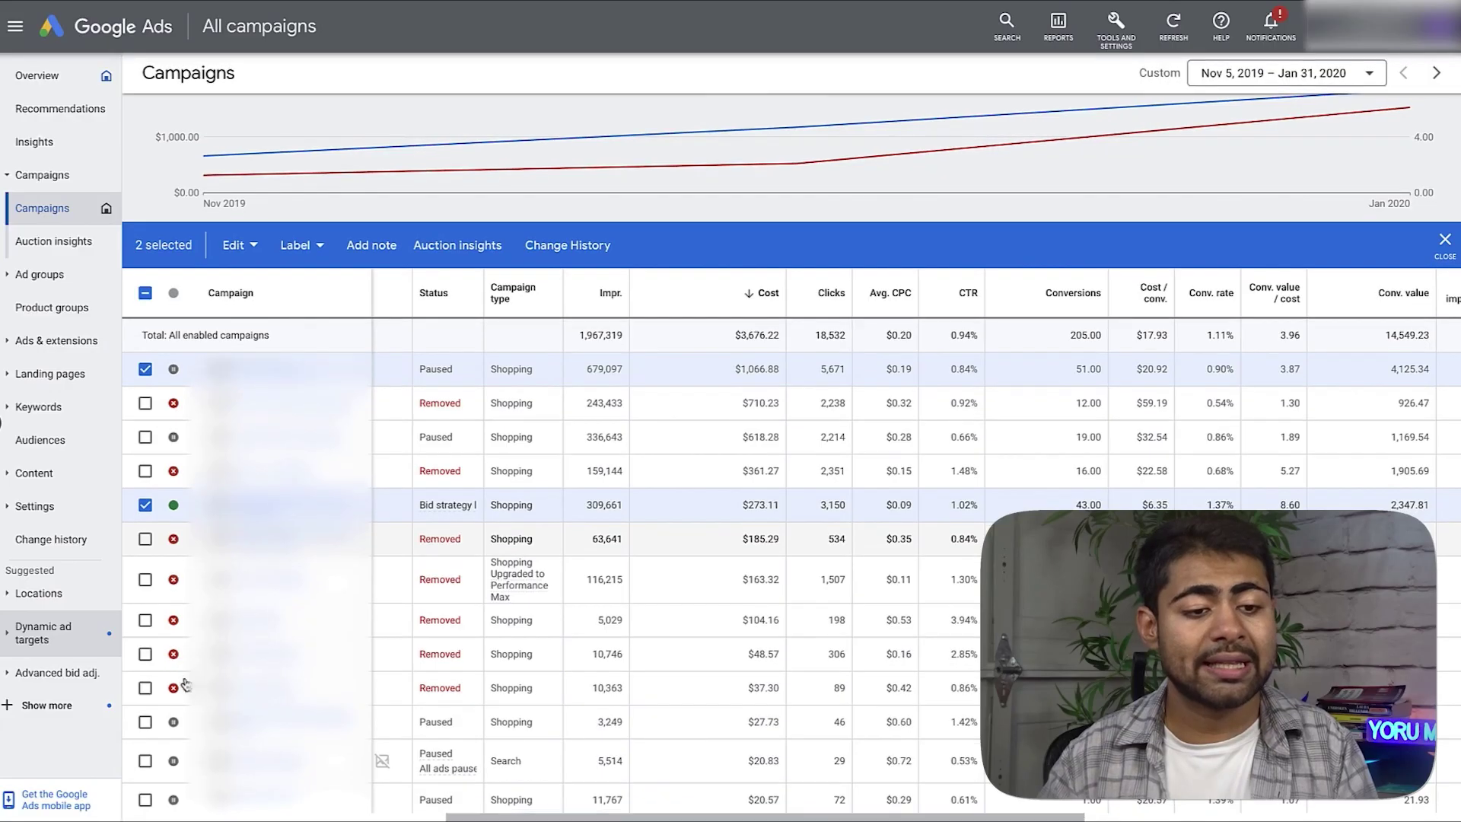
scroll(160, 685, "down", 4)
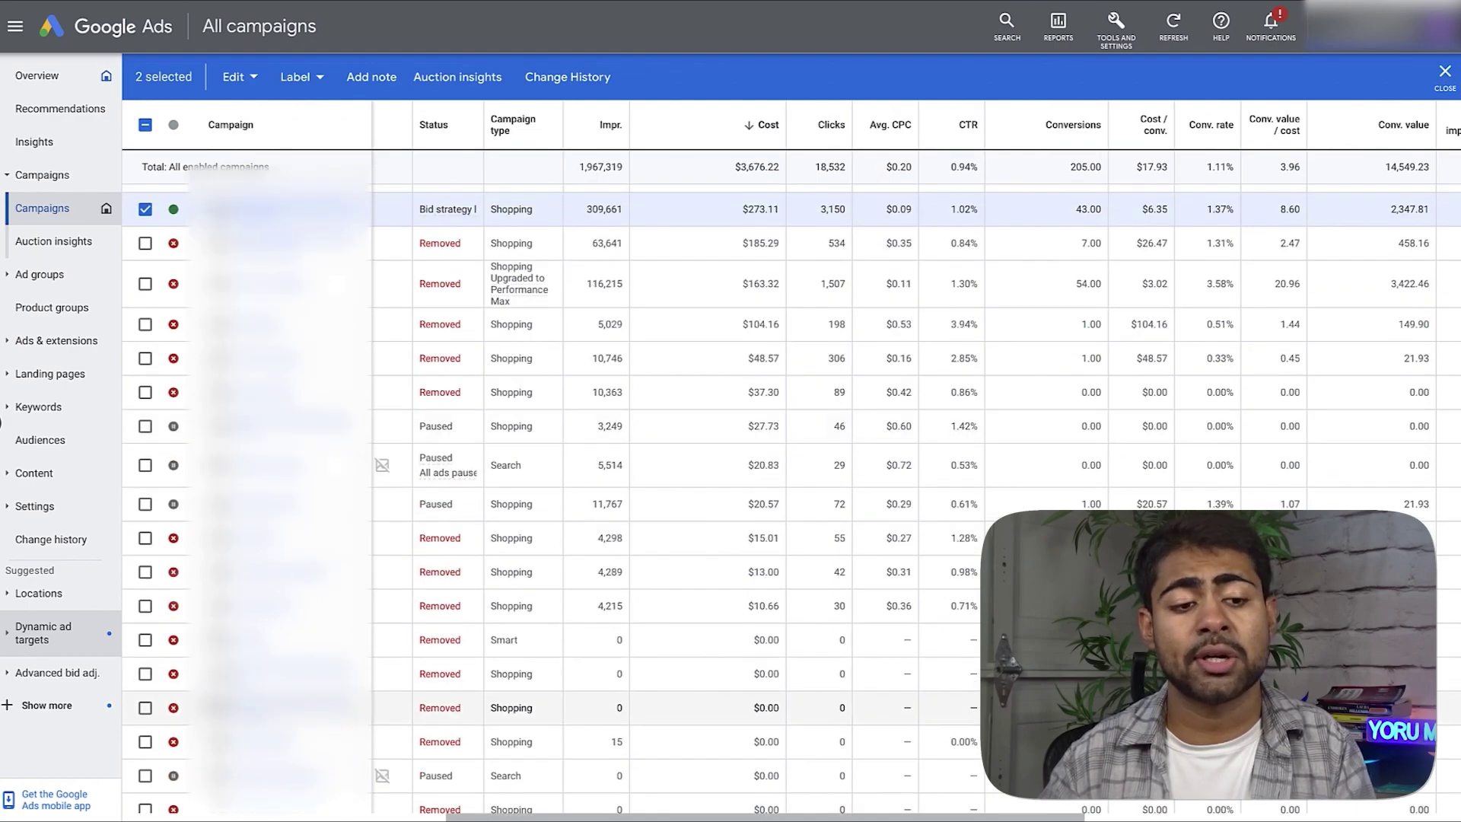
scroll(164, 689, "down", 3)
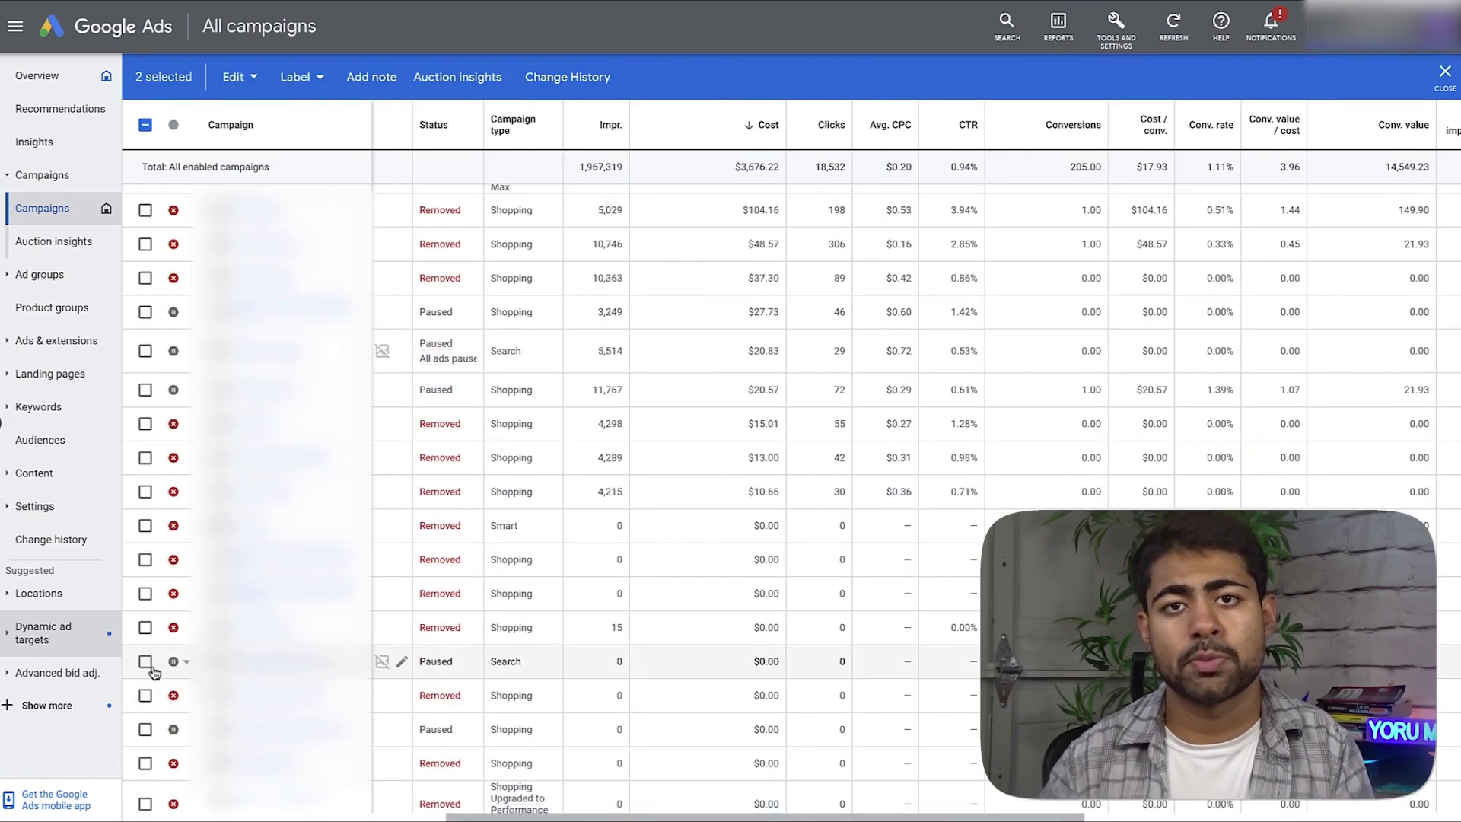
scroll(153, 669, "up", 10)
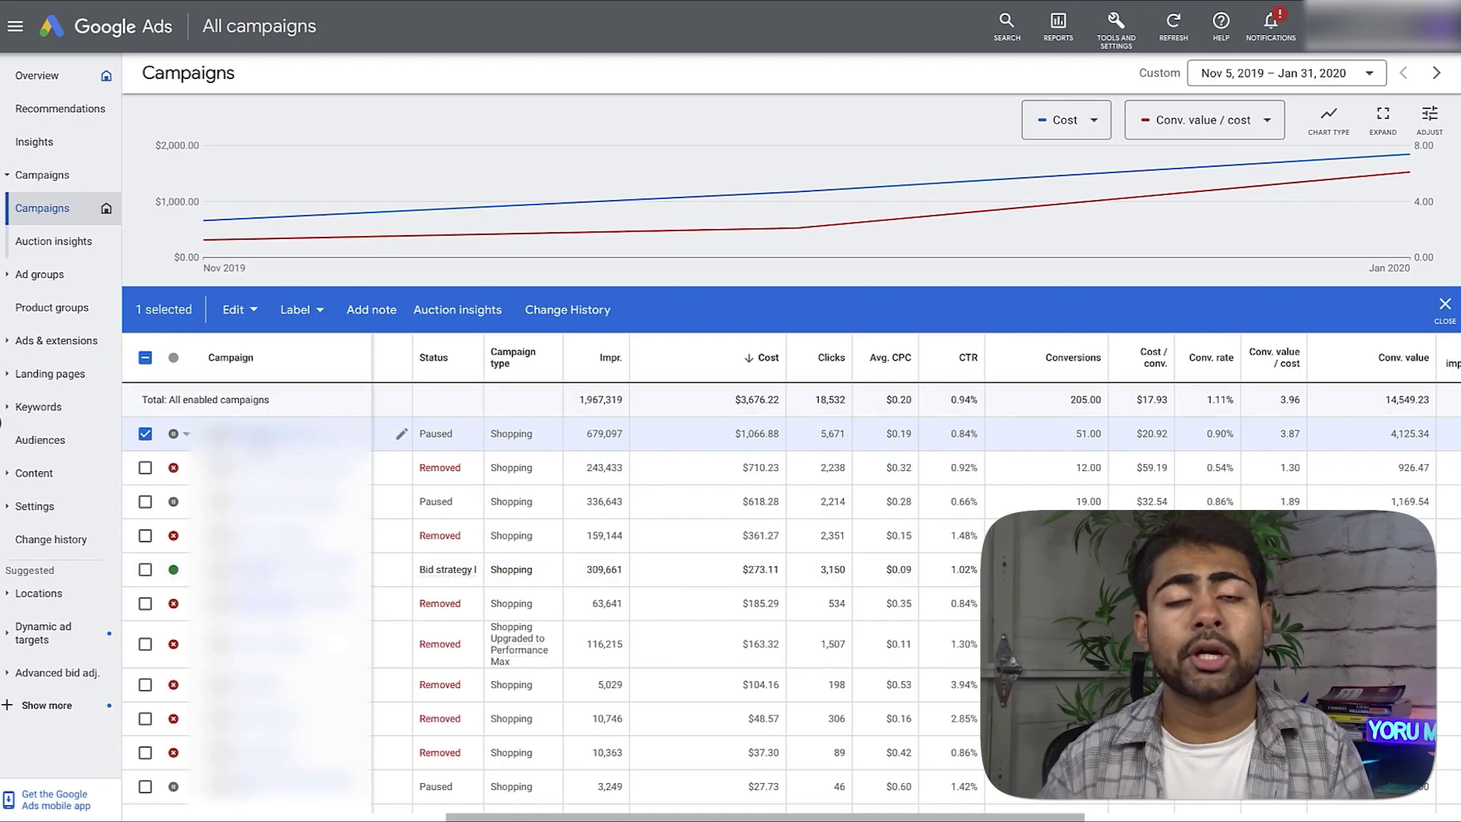
- Open the highest-cost paused Shopping campaign and show the bidding options in its settings
left_click(258, 432)
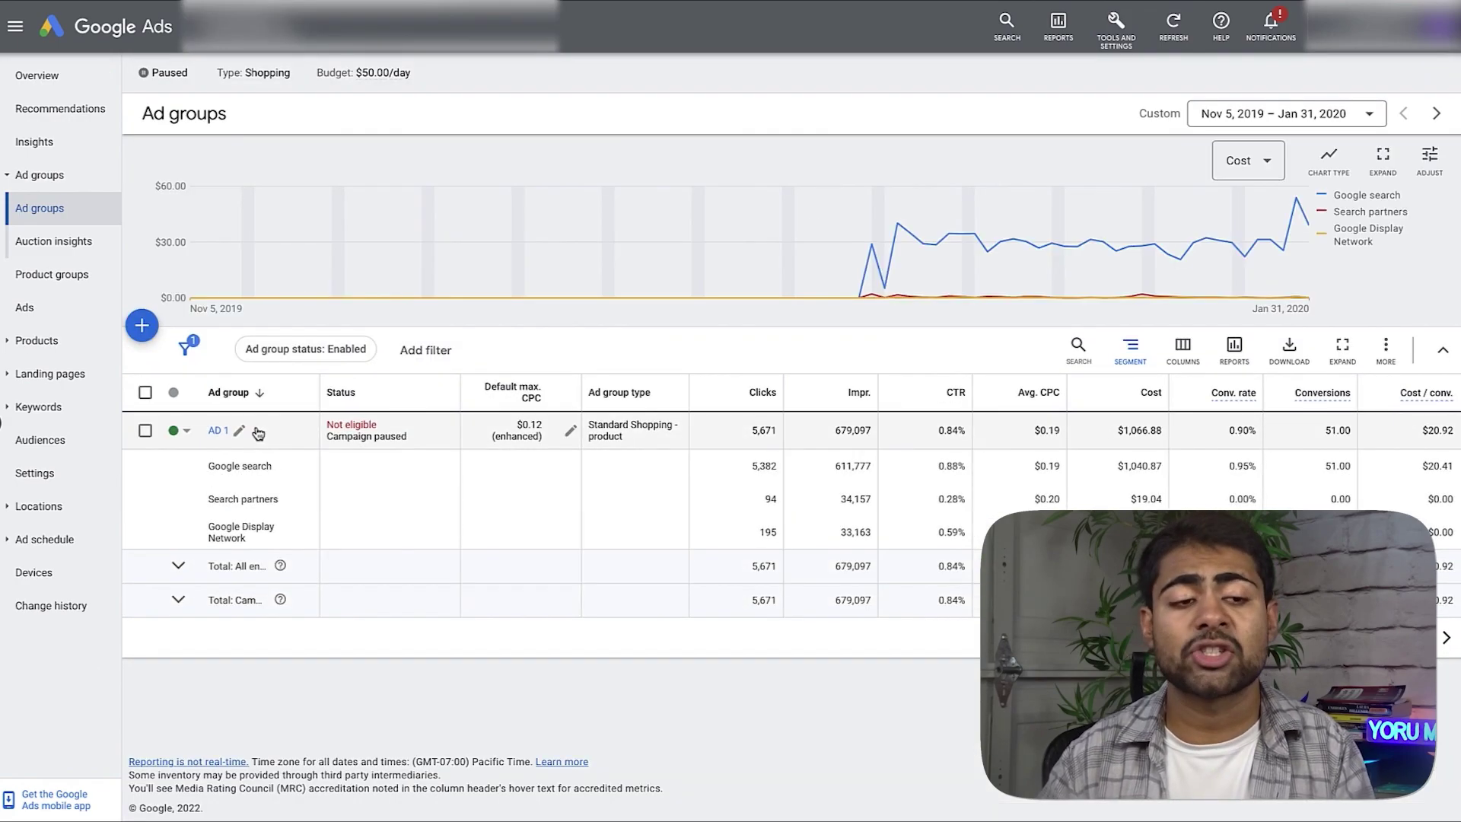
left_click(76, 471)
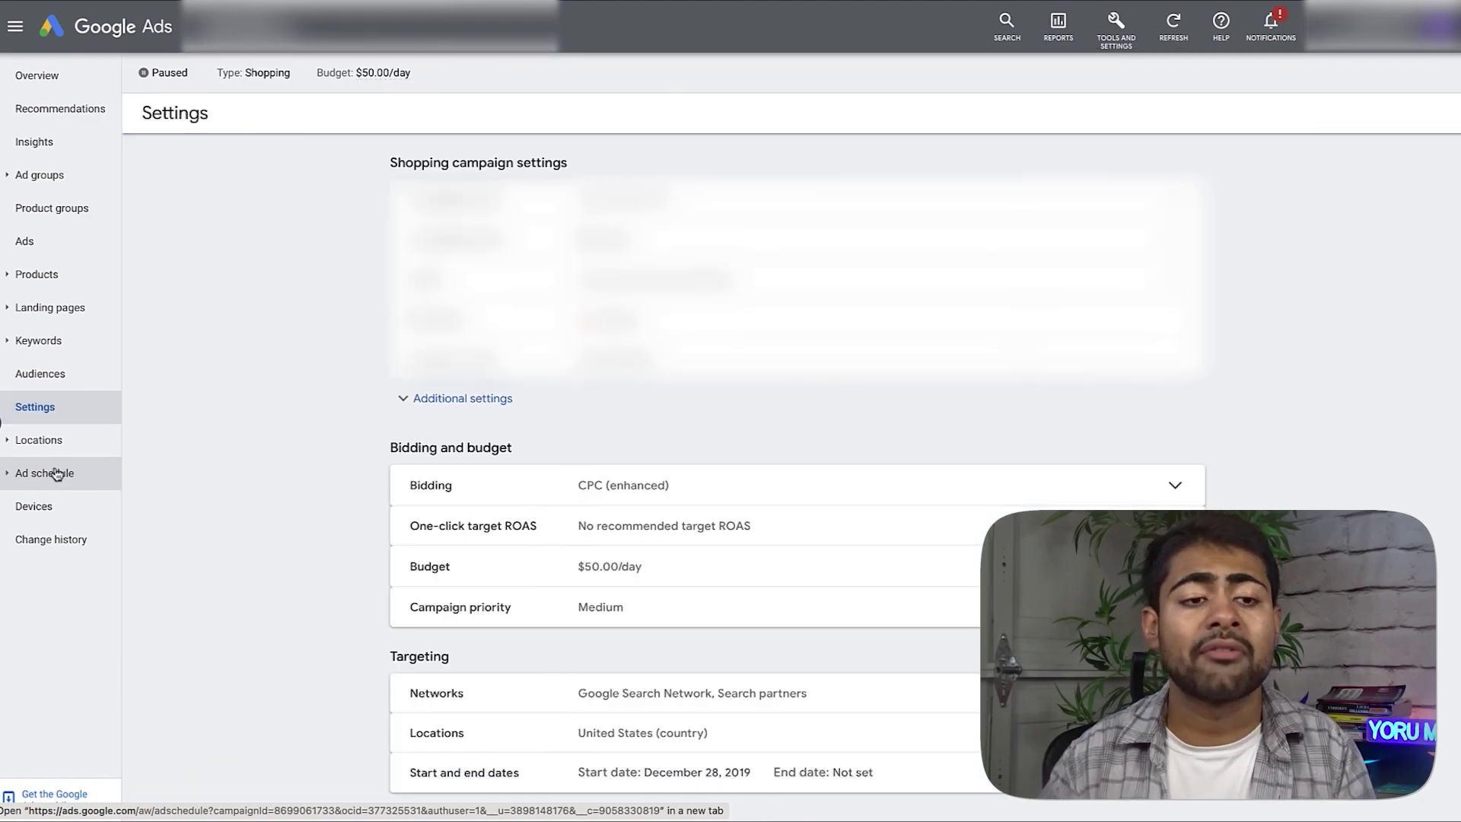
left_click(600, 495)
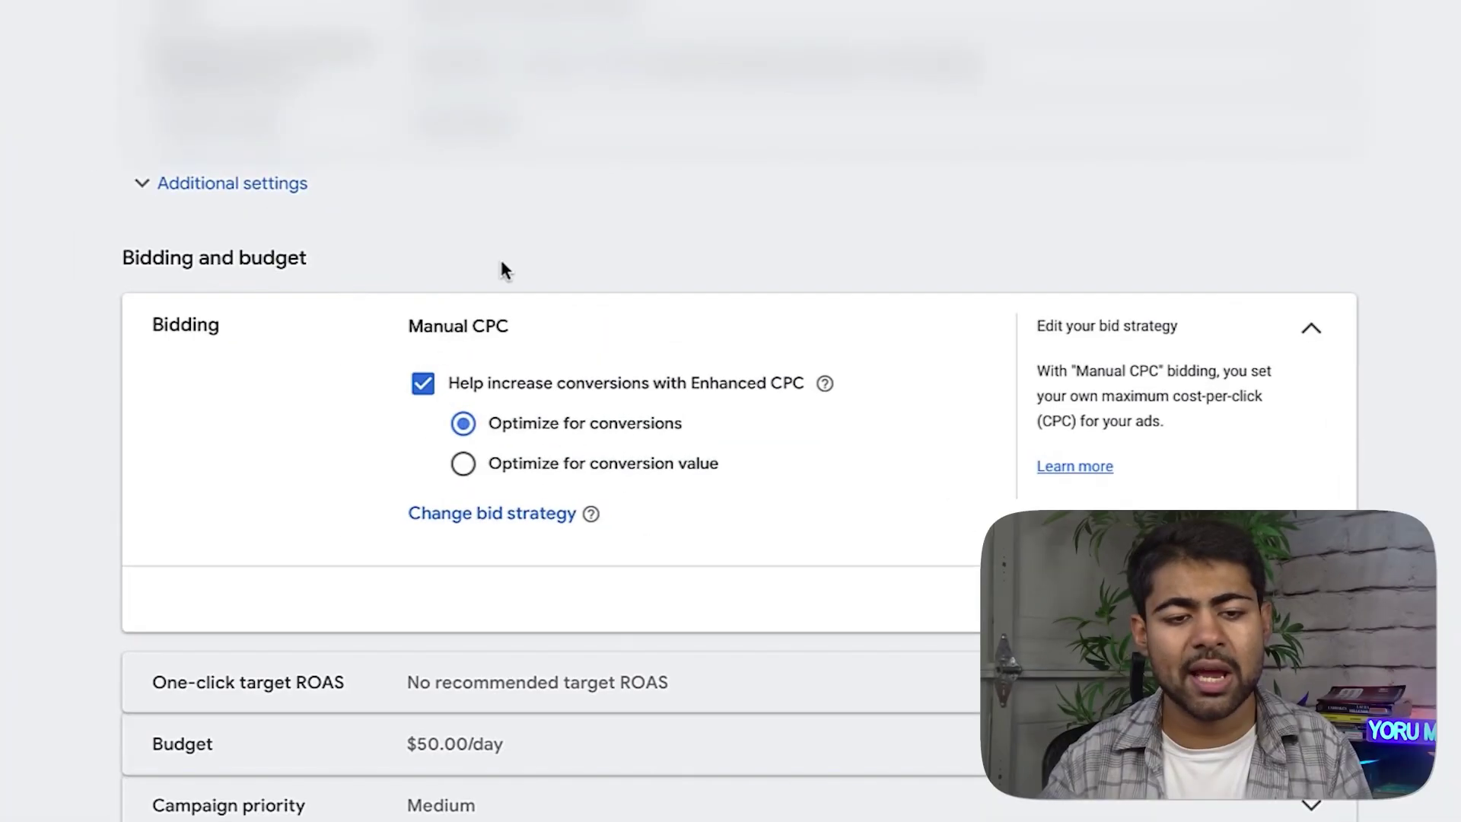
scroll(503, 270, "down", 1)
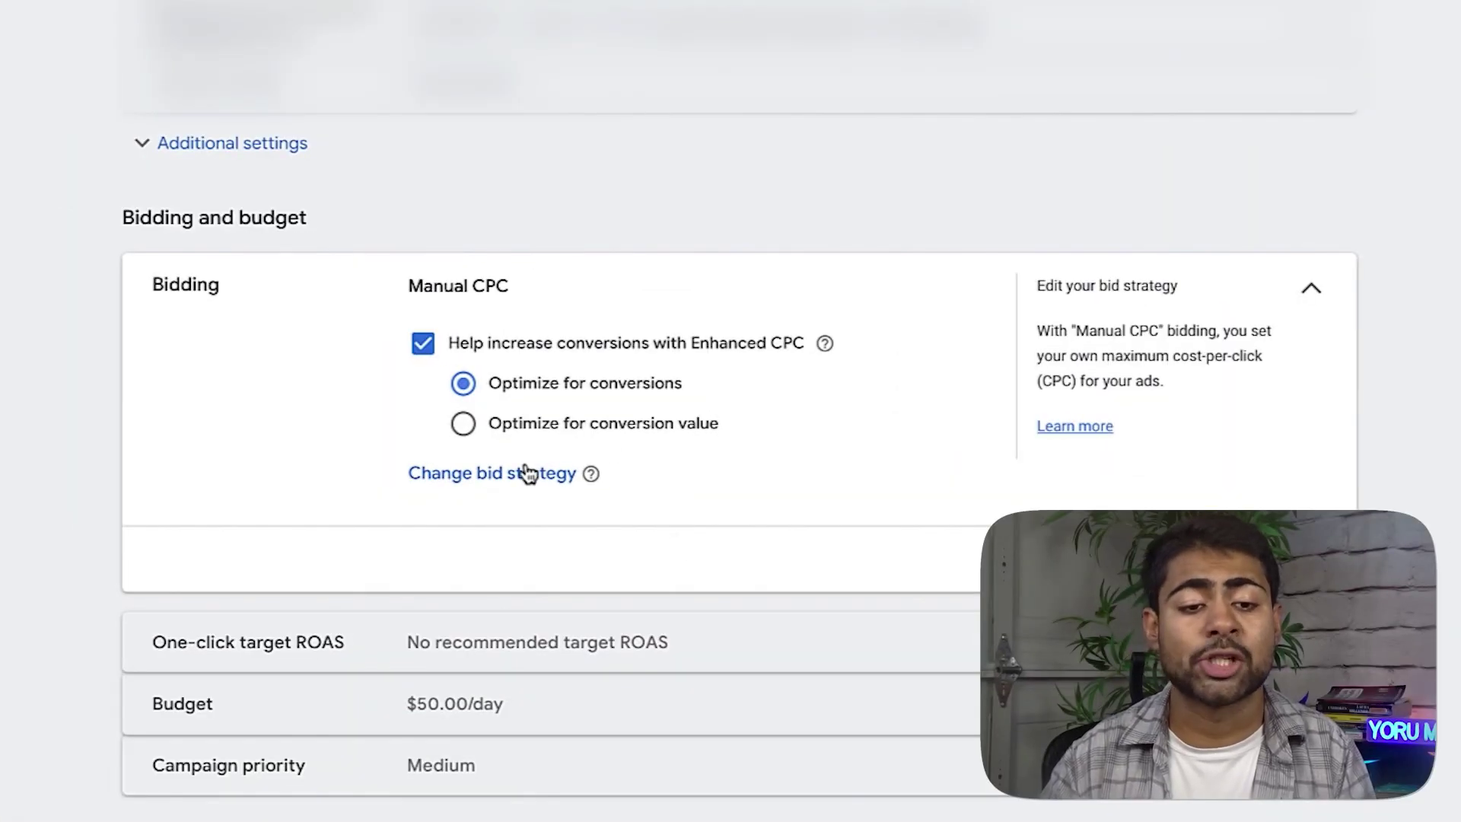
- Change the Shopping campaign's bid strategy to Maximize clicks and enable a maximum cost per click bid limit
left_click(657, 591)
left_click(525, 401)
left_click(522, 515)
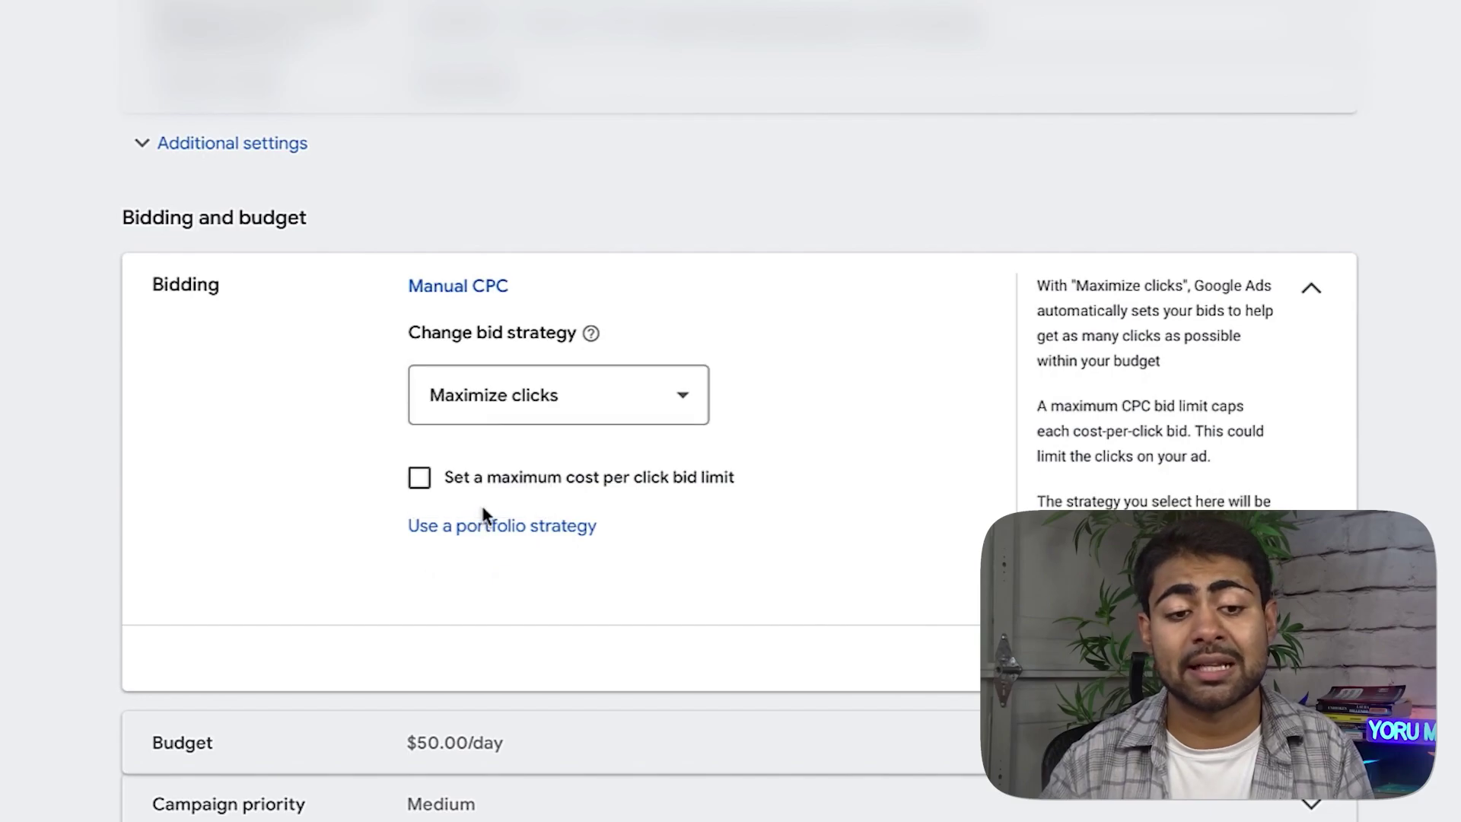
left_click(464, 487)
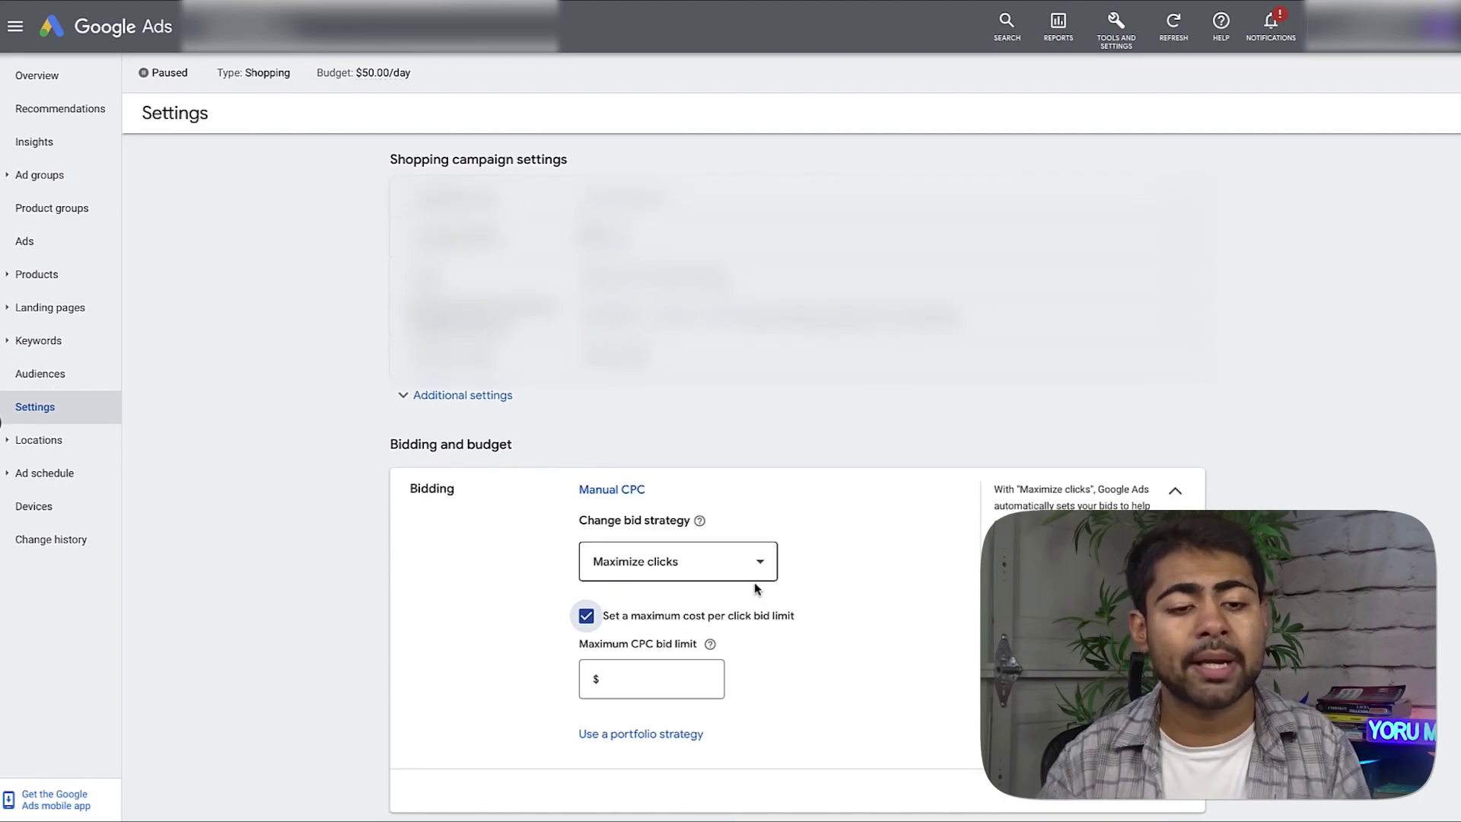
- Set the maximum CPC bid limit to $0.11 for the Maximize clicks strategy
scroll(719, 533, "down", 2)
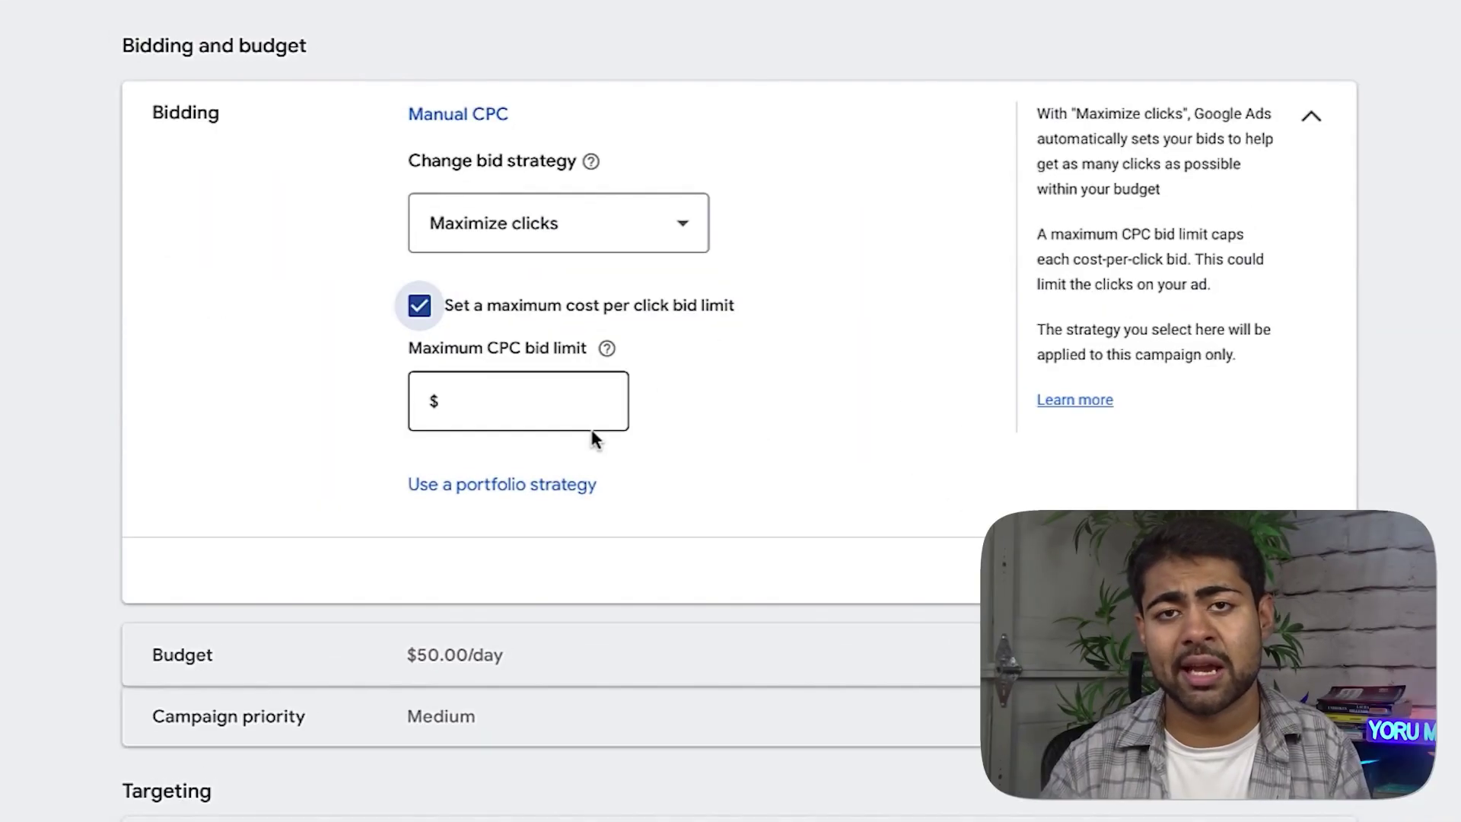
left_click(505, 240)
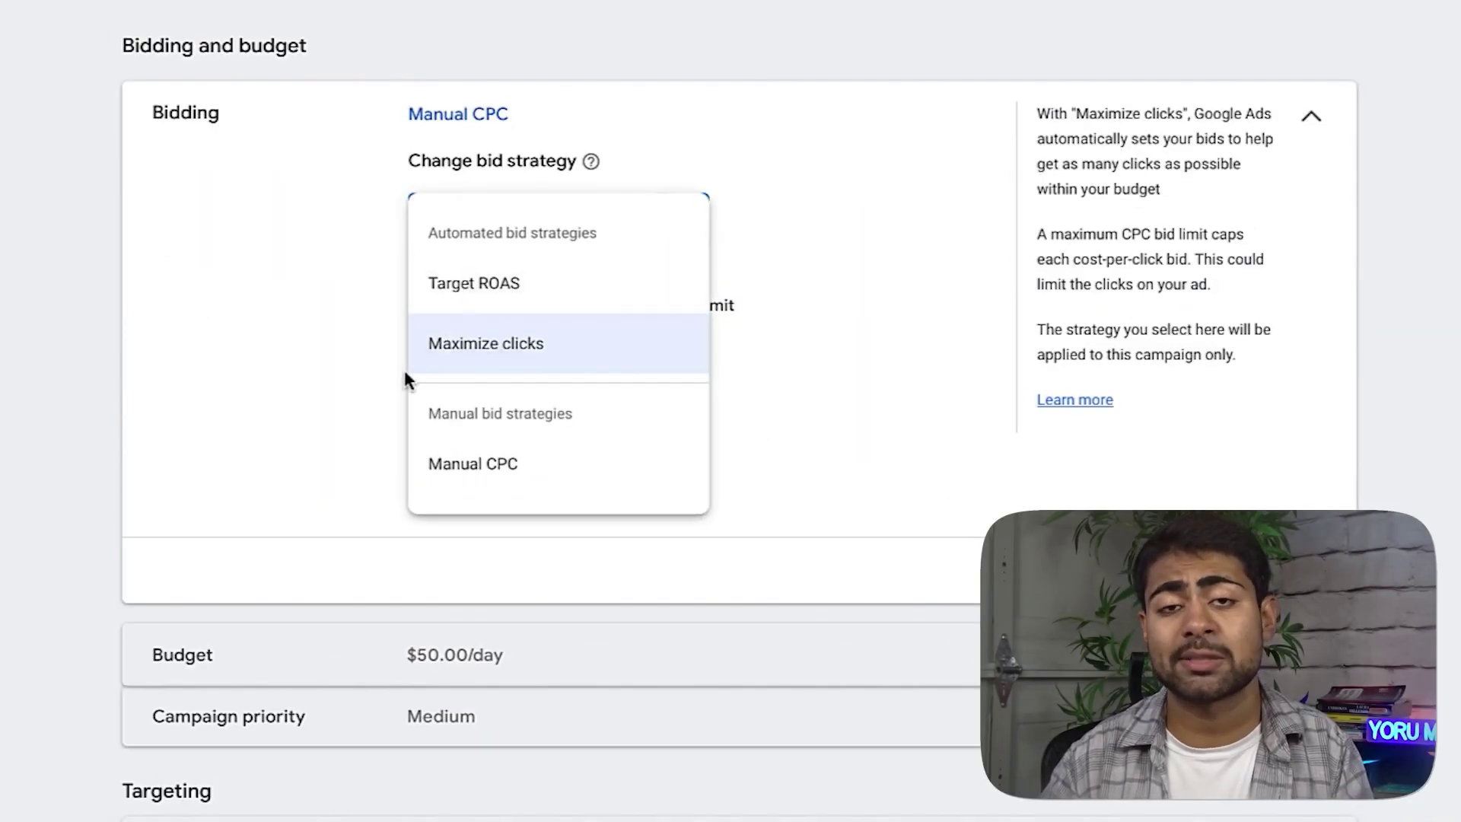
left_click(279, 335)
left_click(485, 410)
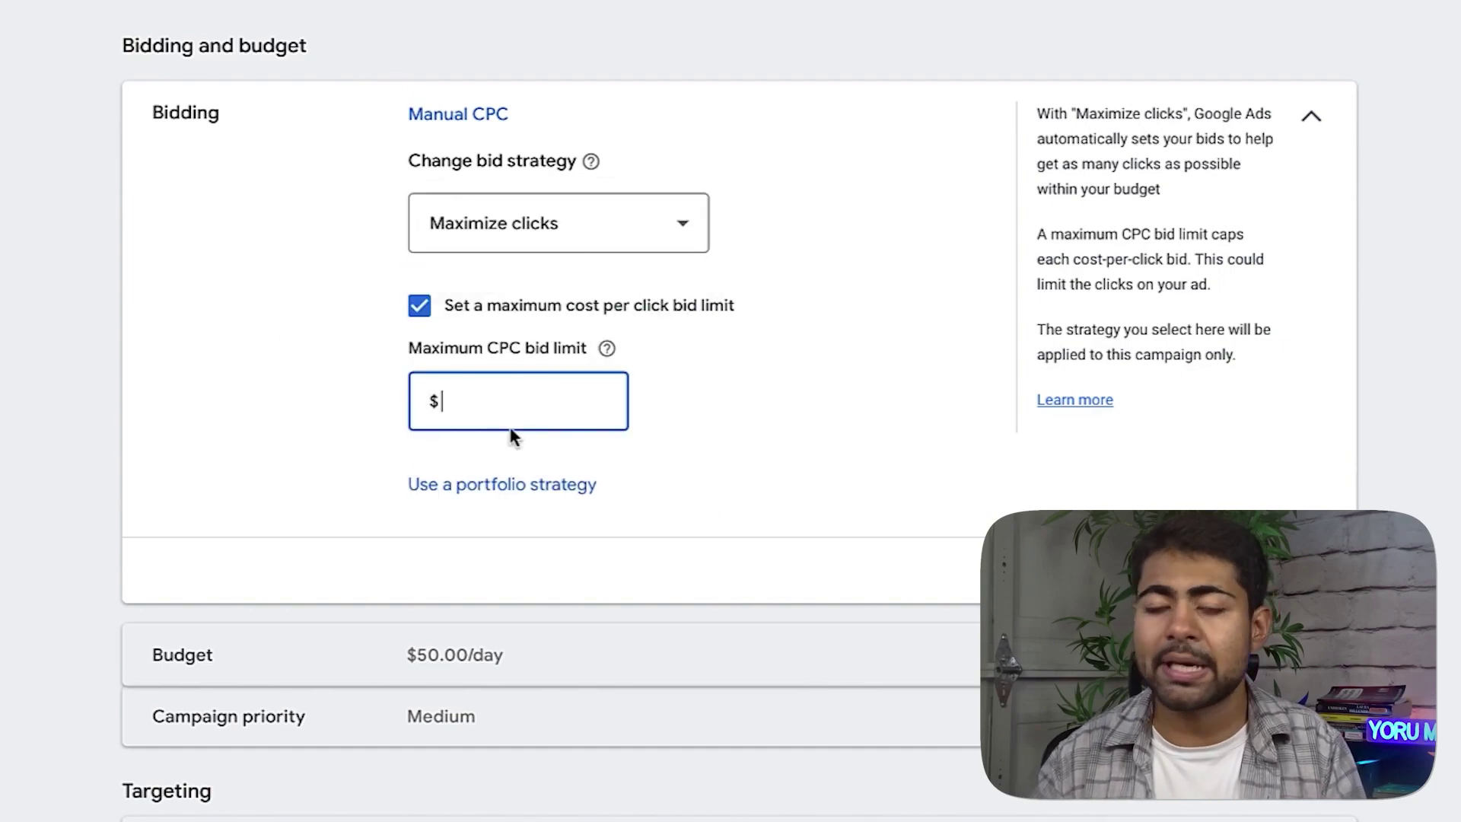
type(".11")
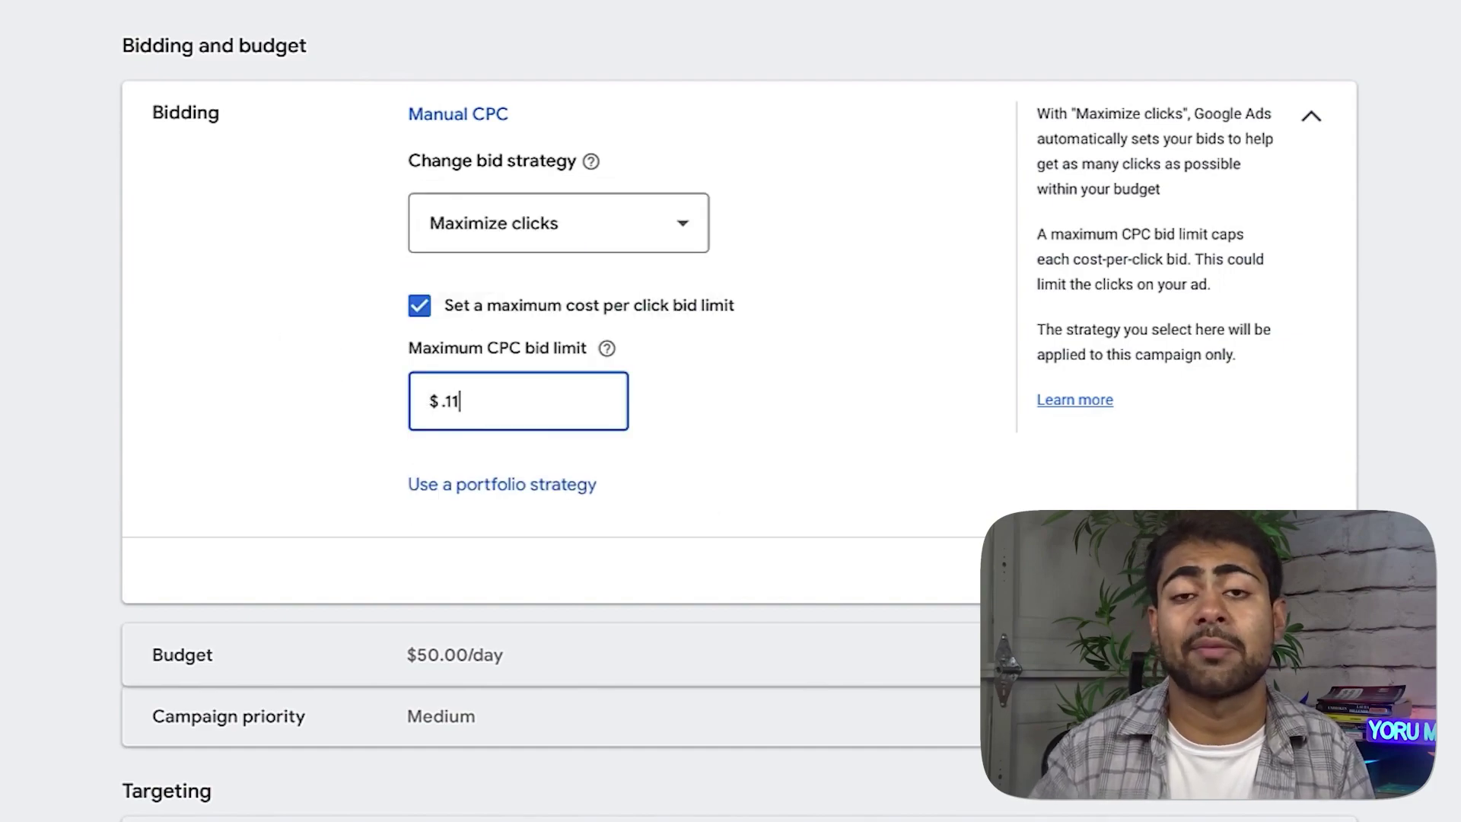
double_click(483, 386)
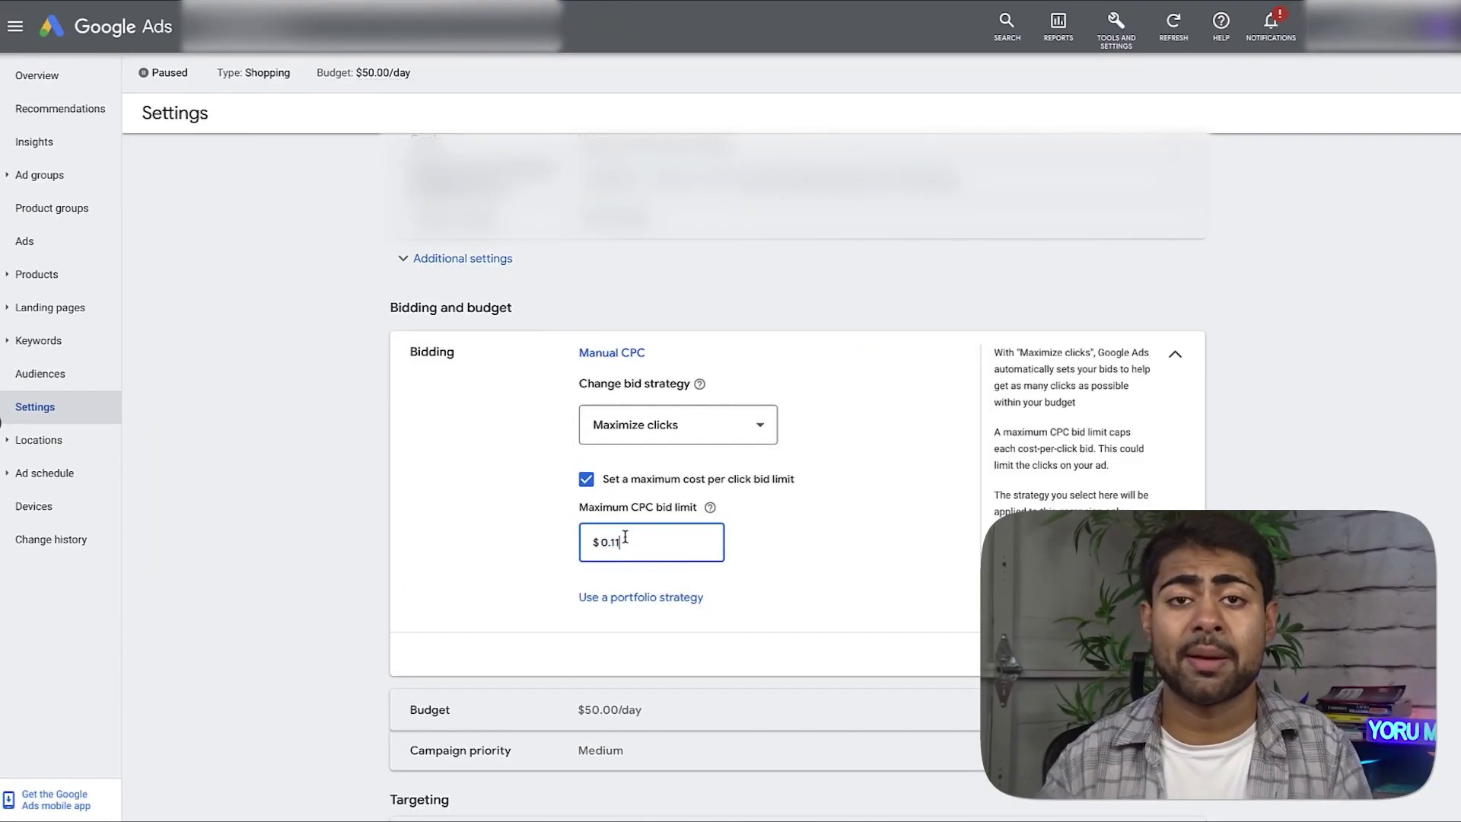
left_click_drag(624, 537, 606, 542)
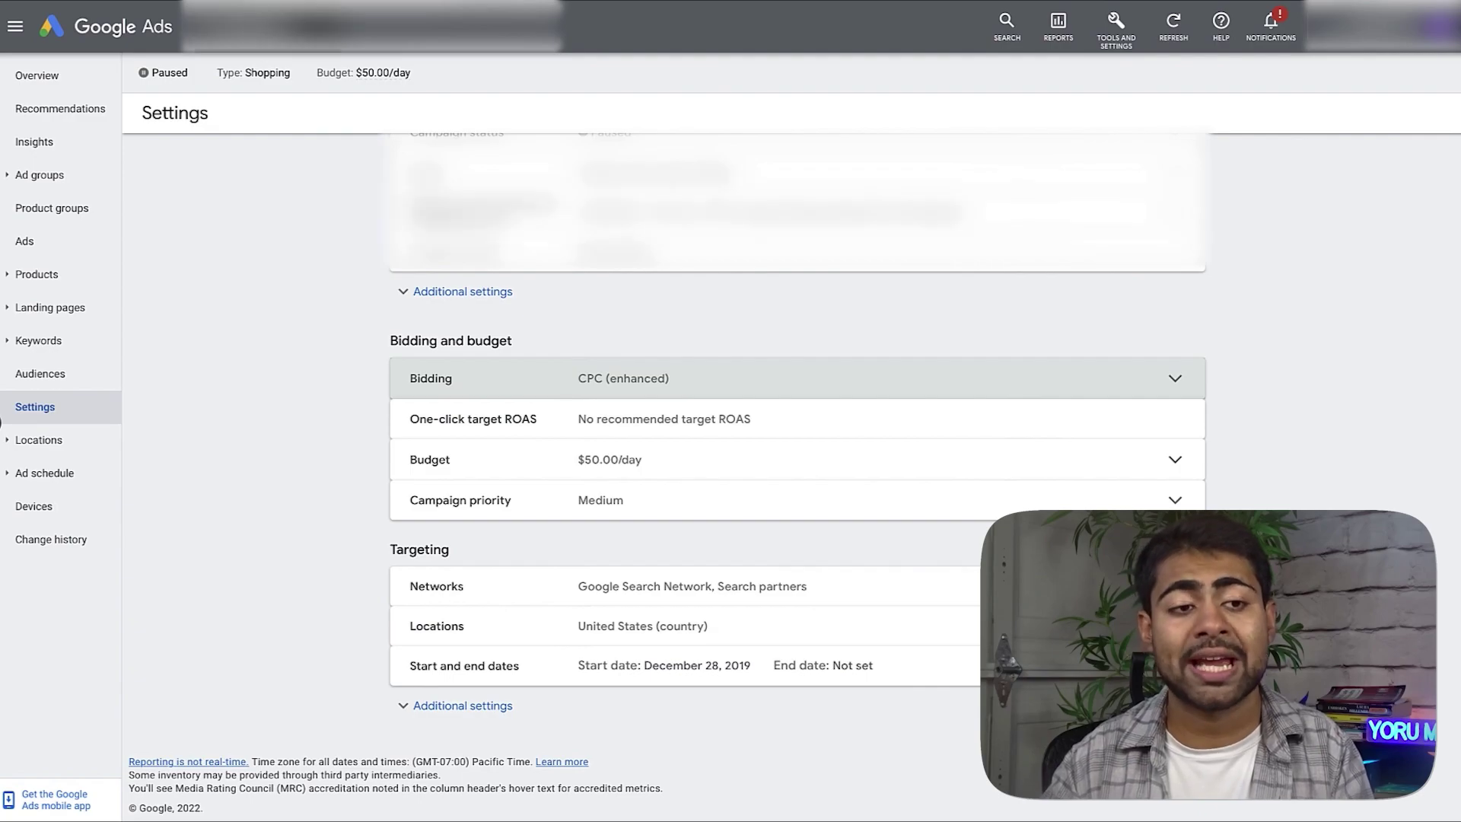
- Return to the campaigns list and mark the paused $50.00/day and $30.00/day Shopping campaigns
left_click(222, 69)
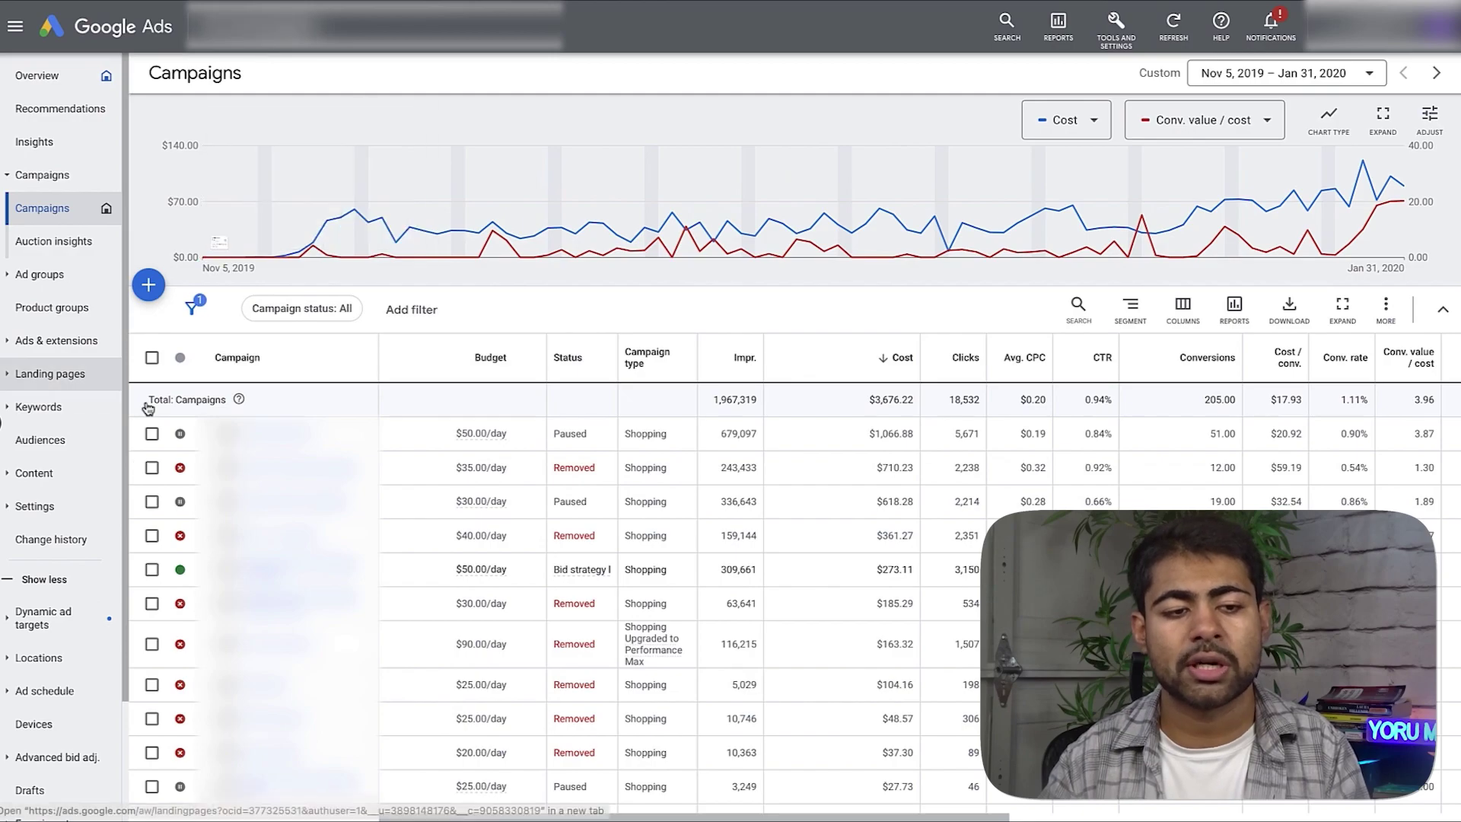
left_click(151, 433)
left_click(152, 503)
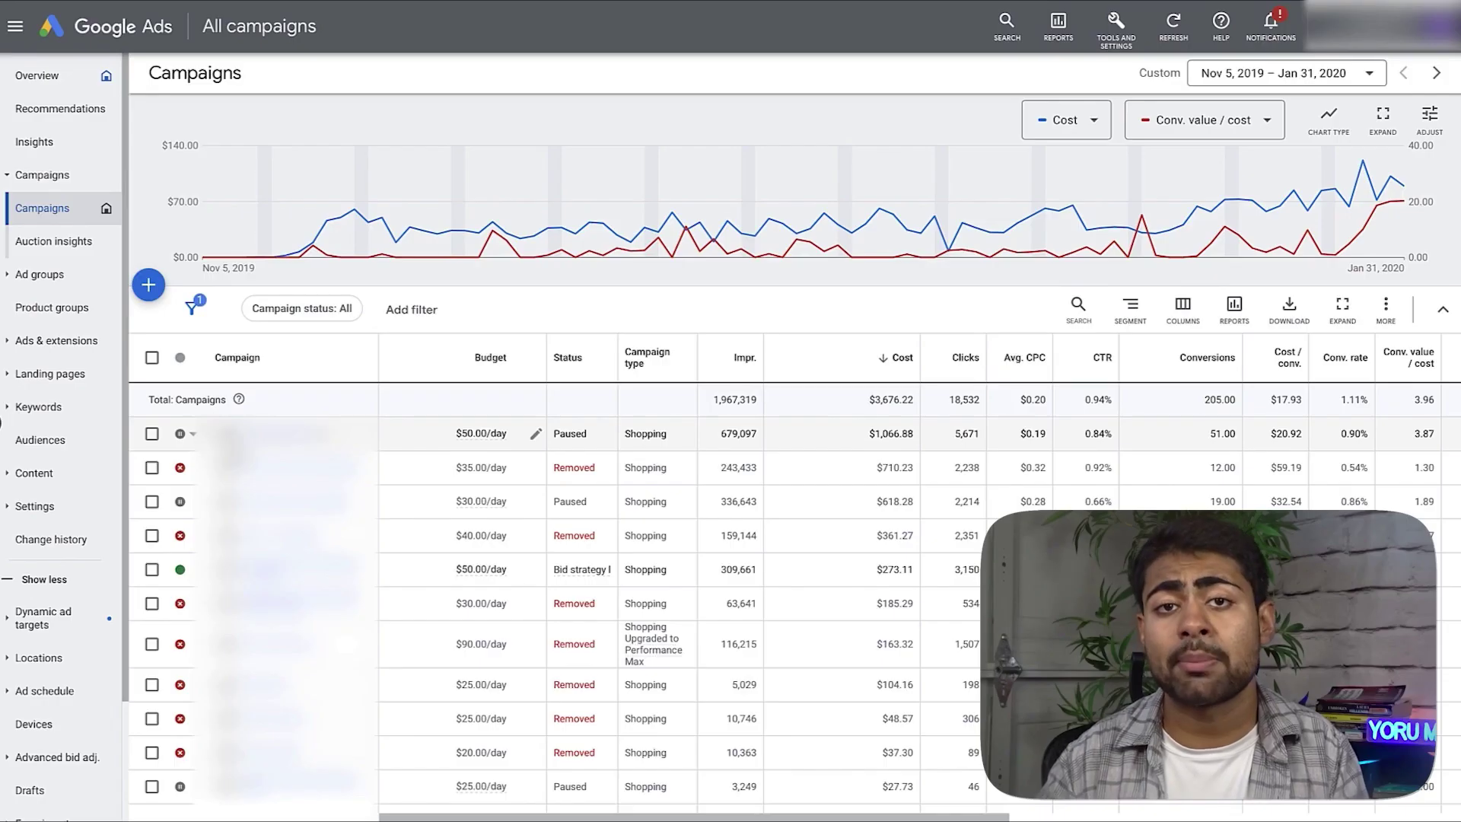
- Filter the campaigns list to enabled campaigns only and set the date range to this month
left_click(323, 316)
left_click(251, 430)
left_click(1286, 73)
left_click(1096, 334)
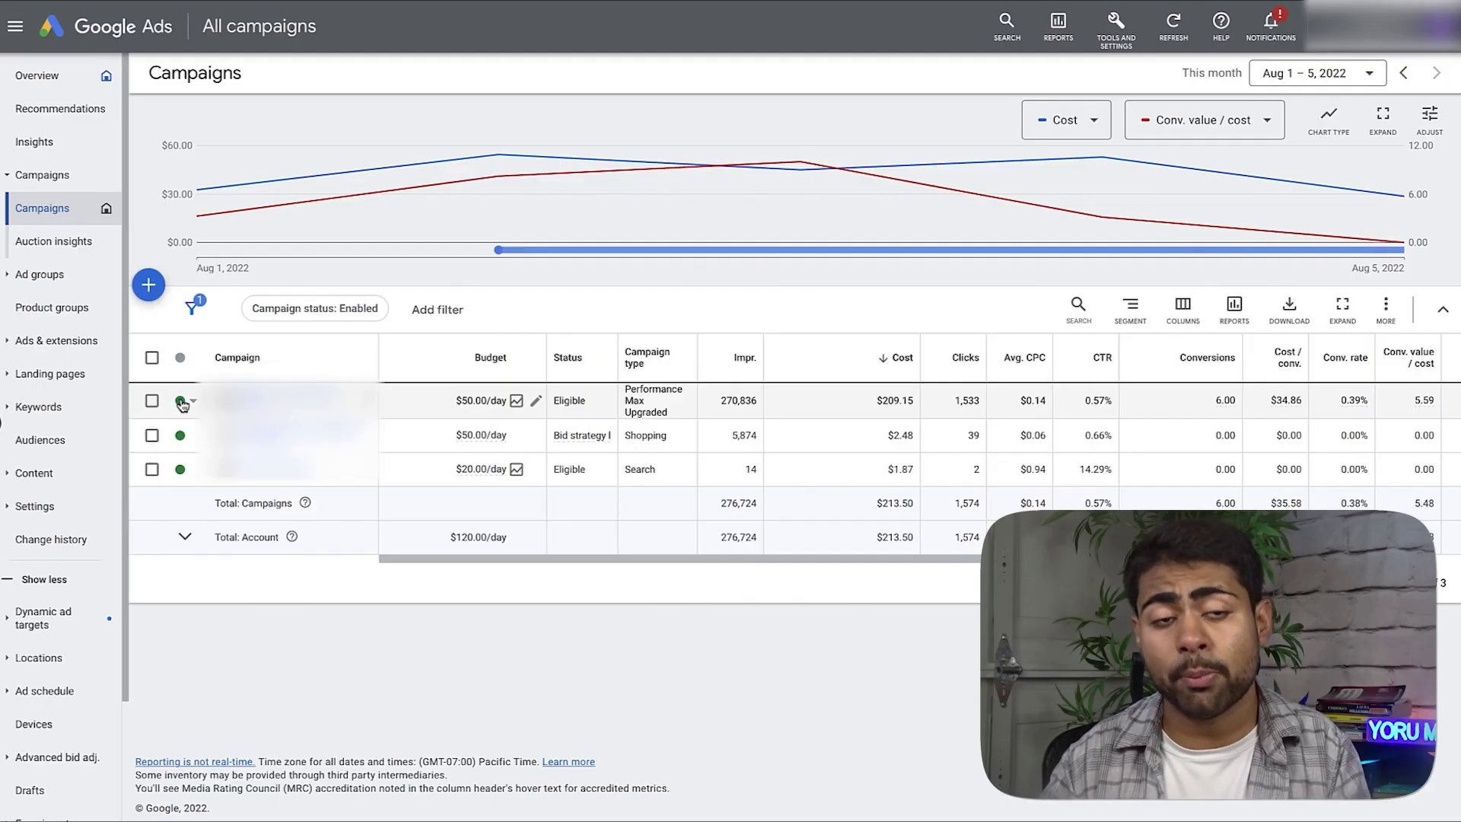
- Open the enabled Performance Max campaign and show the bidding options in its settings
left_click(248, 401)
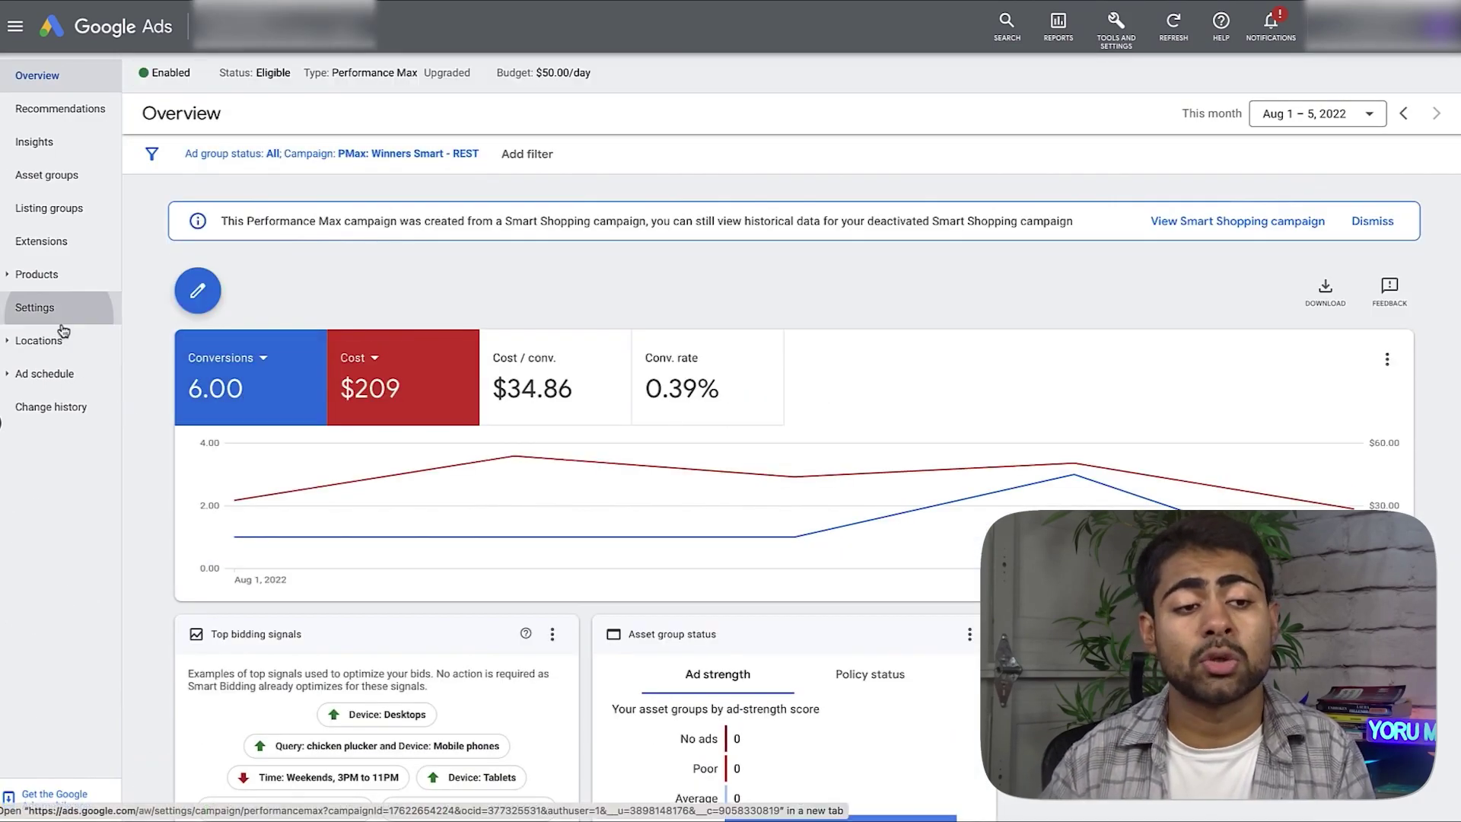
left_click(53, 309)
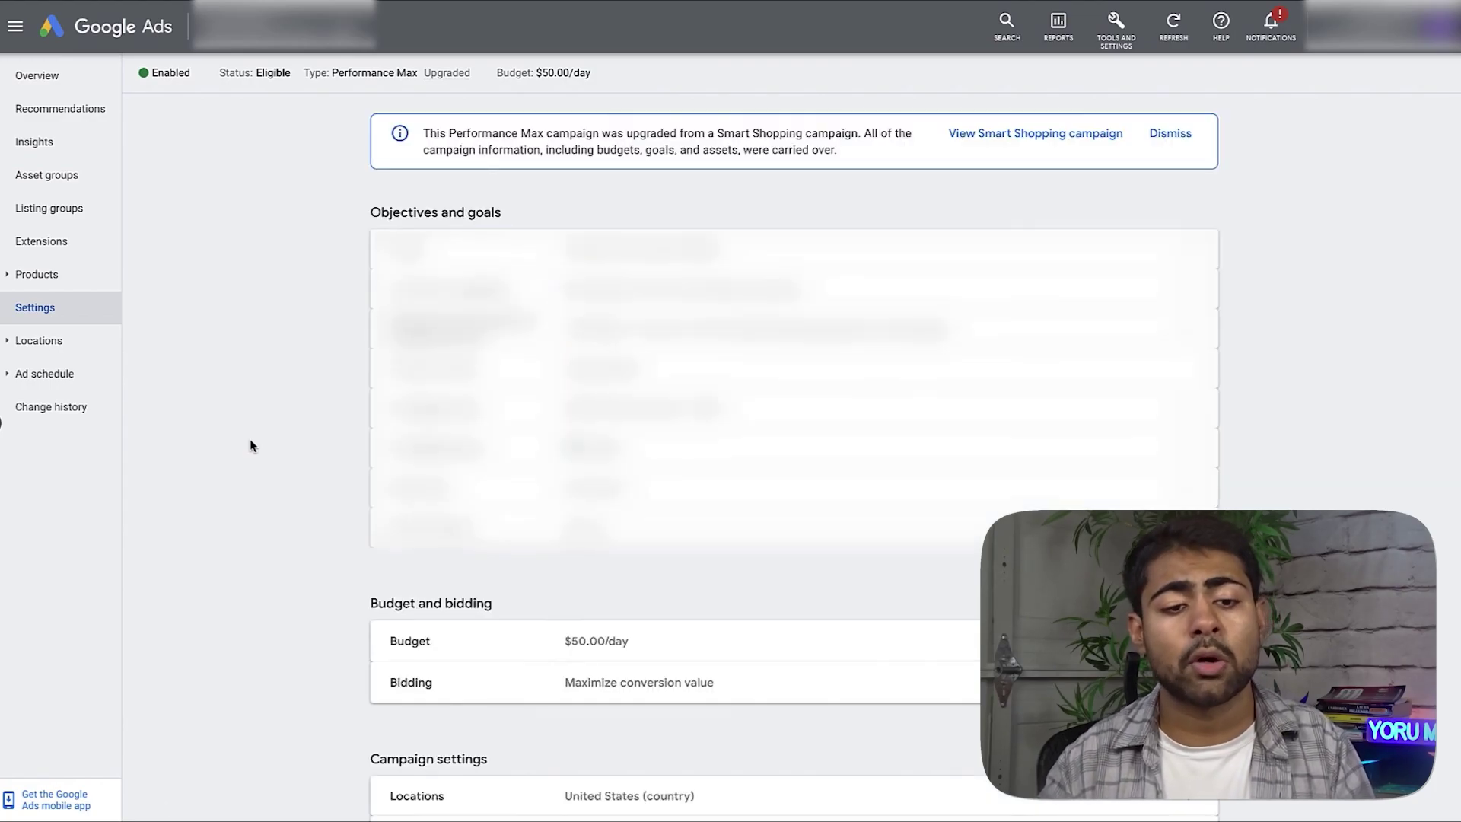
scroll(688, 574, "down", 3)
left_click(743, 499)
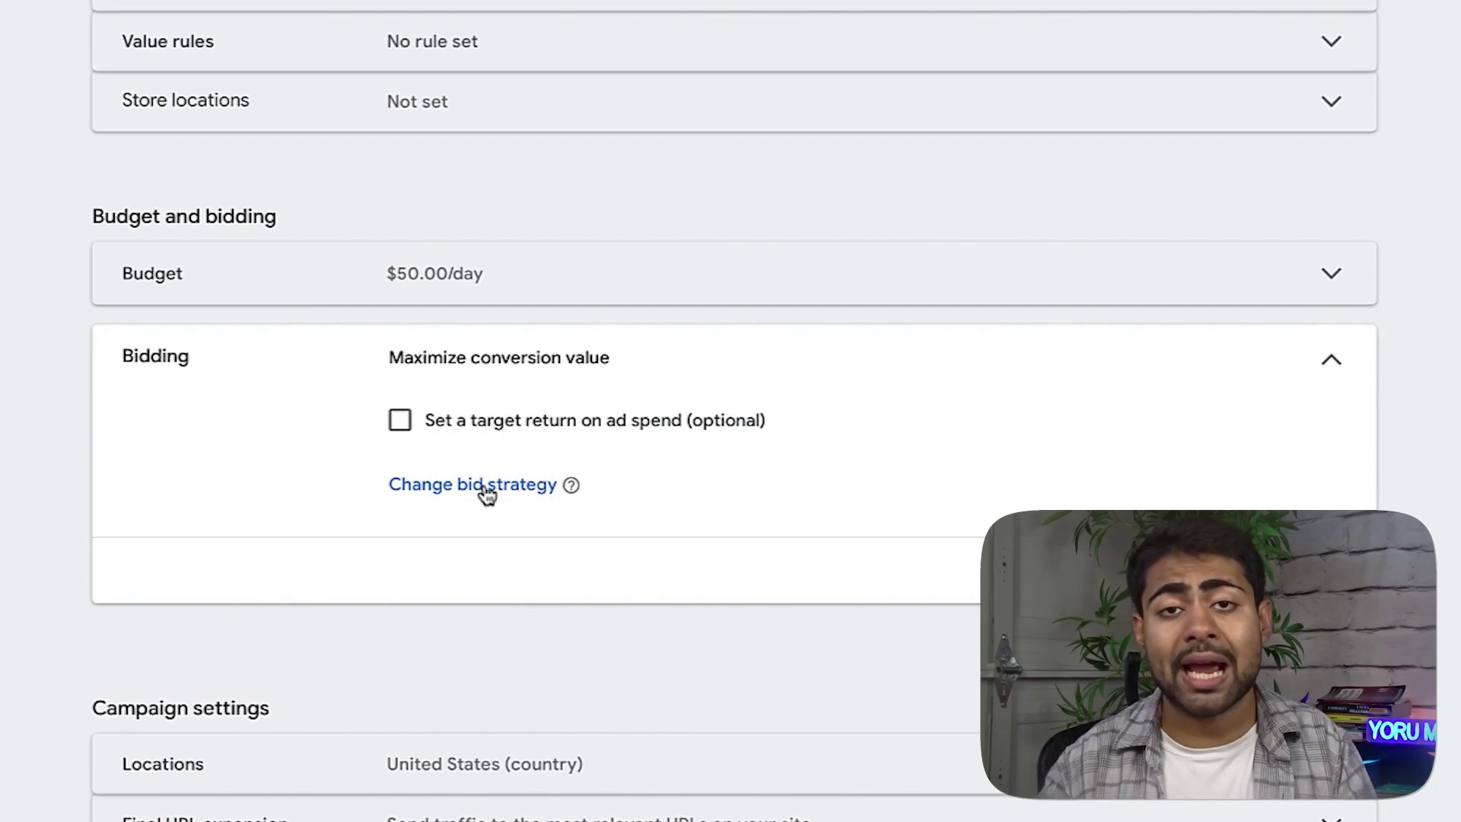
- Enable the optional target return on ad spend for the Maximize conversion value bidding
left_click(470, 426)
left_click(446, 505)
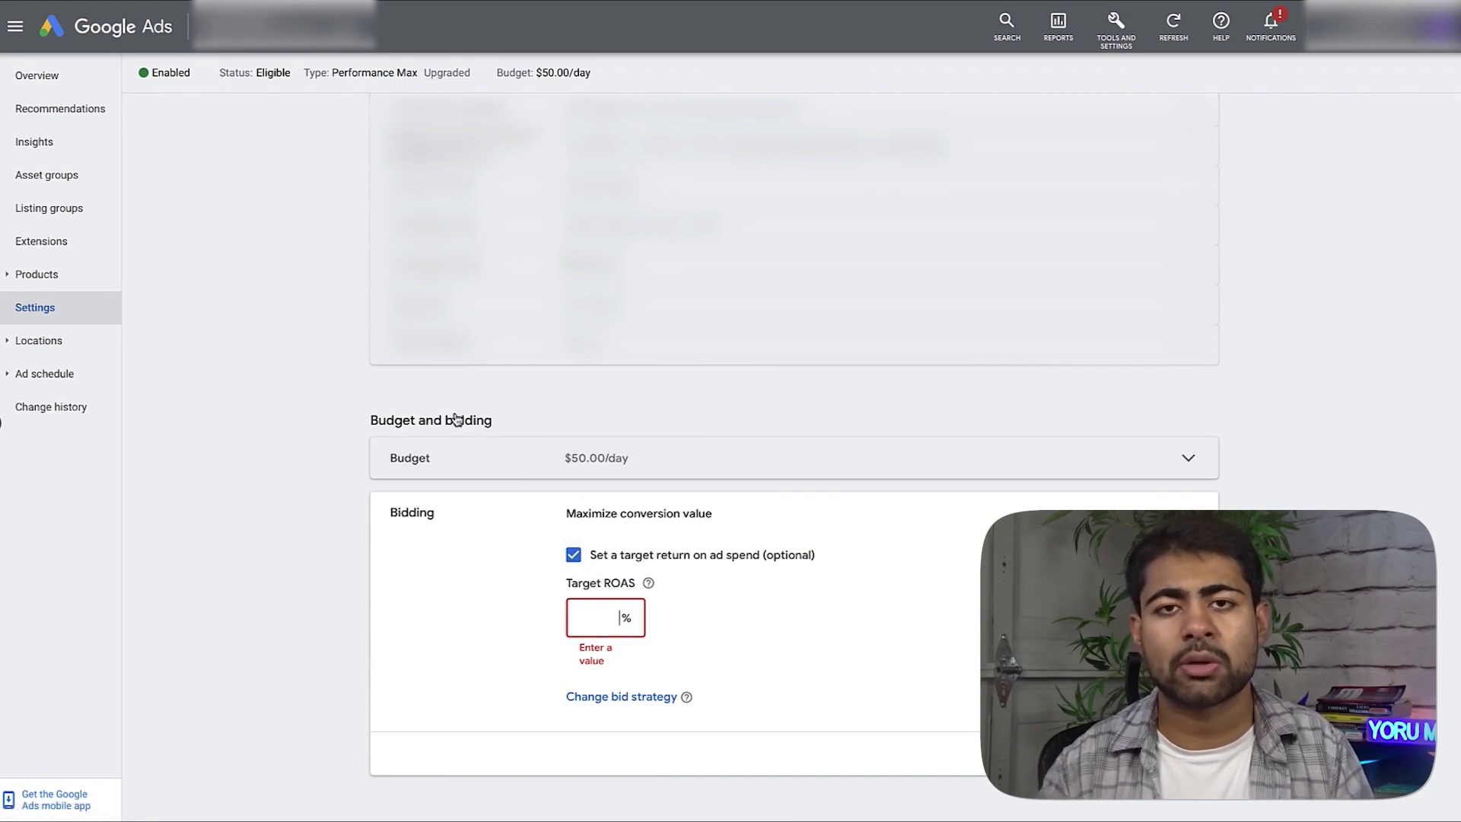
- Open the Performance Max campaign's asset groups and examine the first group's assets and ad strength
left_click(68, 172)
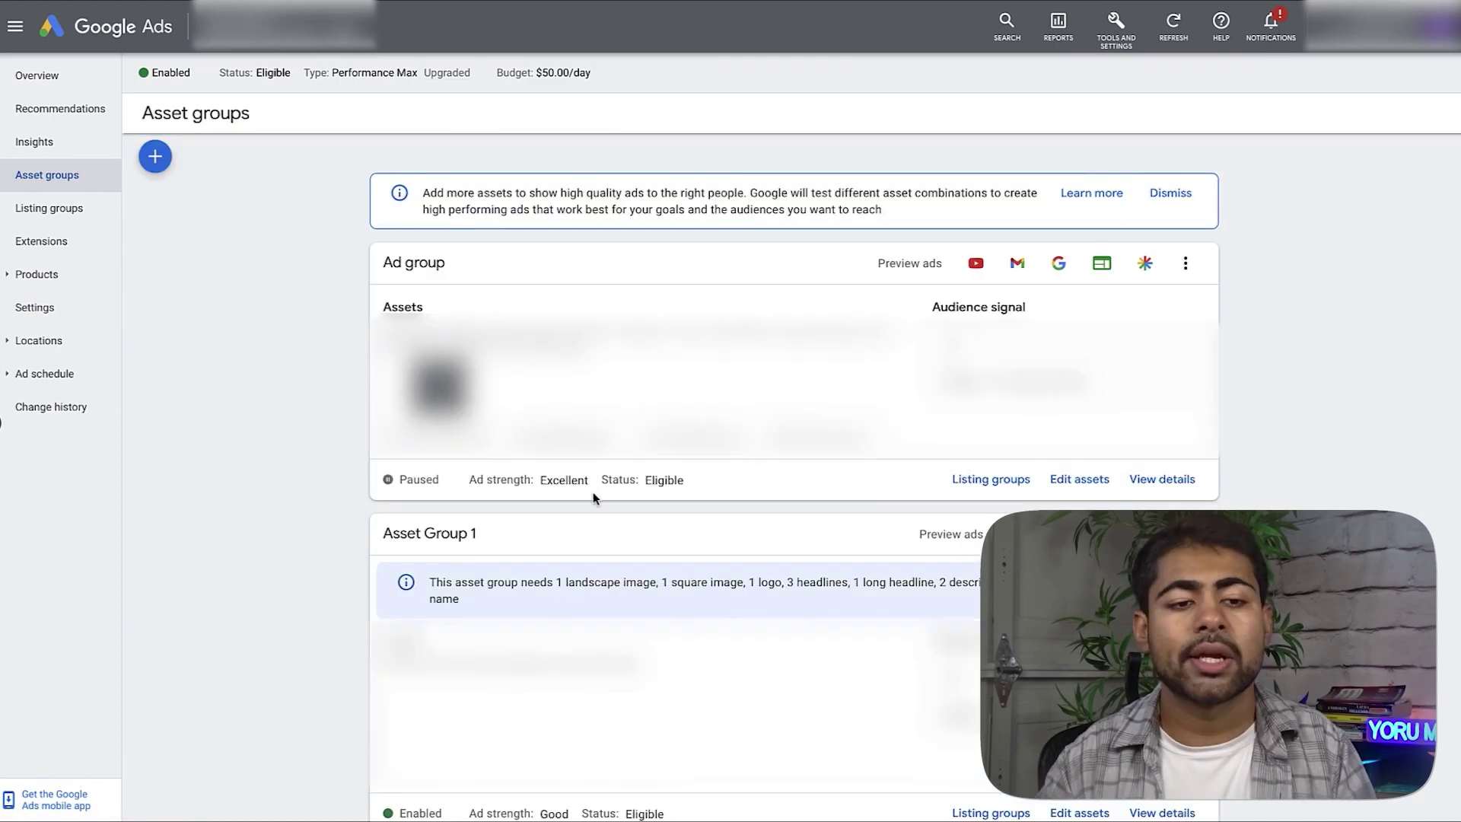
scroll(596, 488, "down", 2)
scroll(596, 489, "up", 2)
left_click_drag(563, 475, 303, 320)
left_click(303, 321)
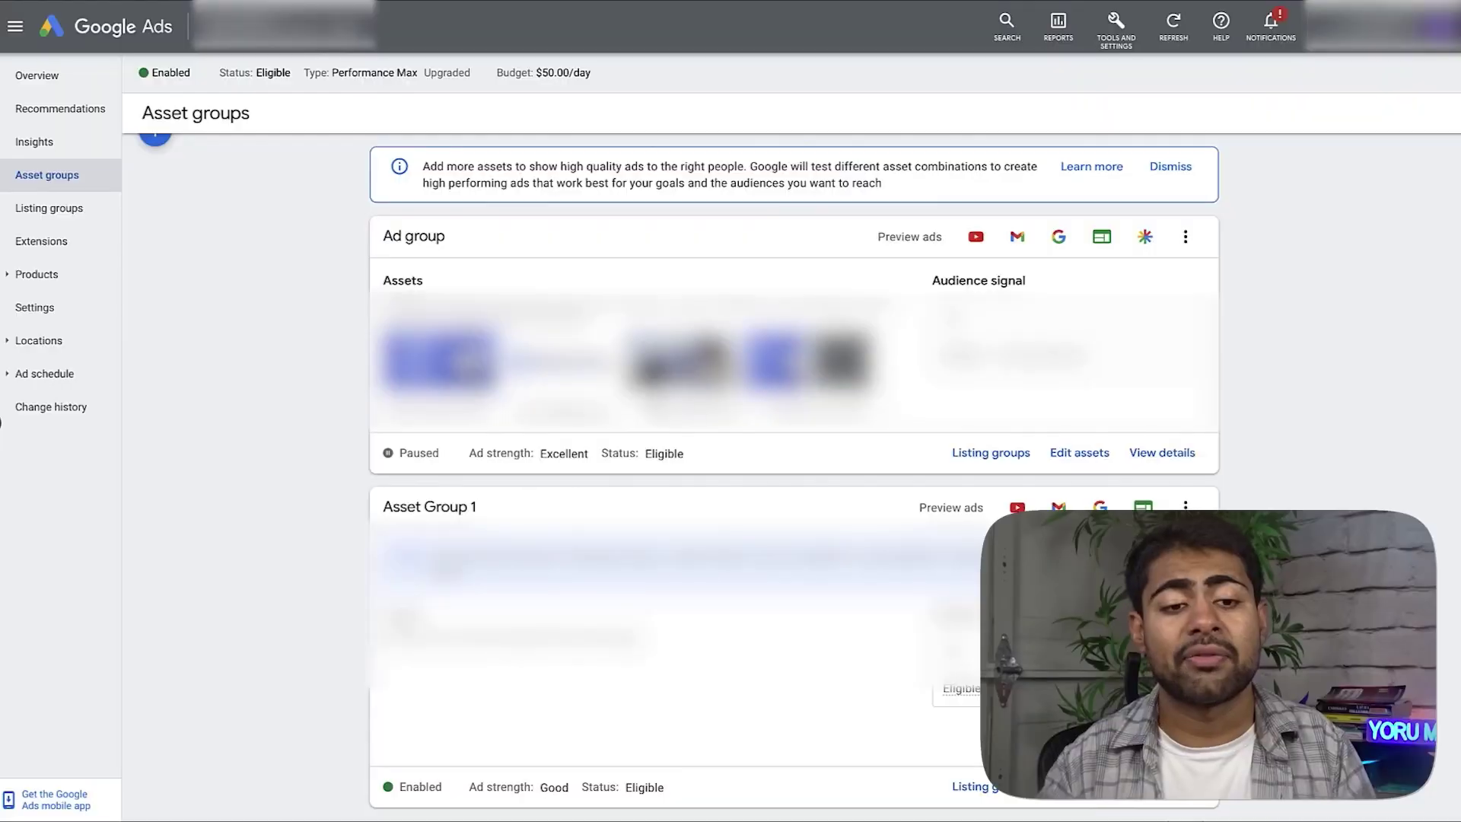
left_click_drag(913, 427, 339, 271)
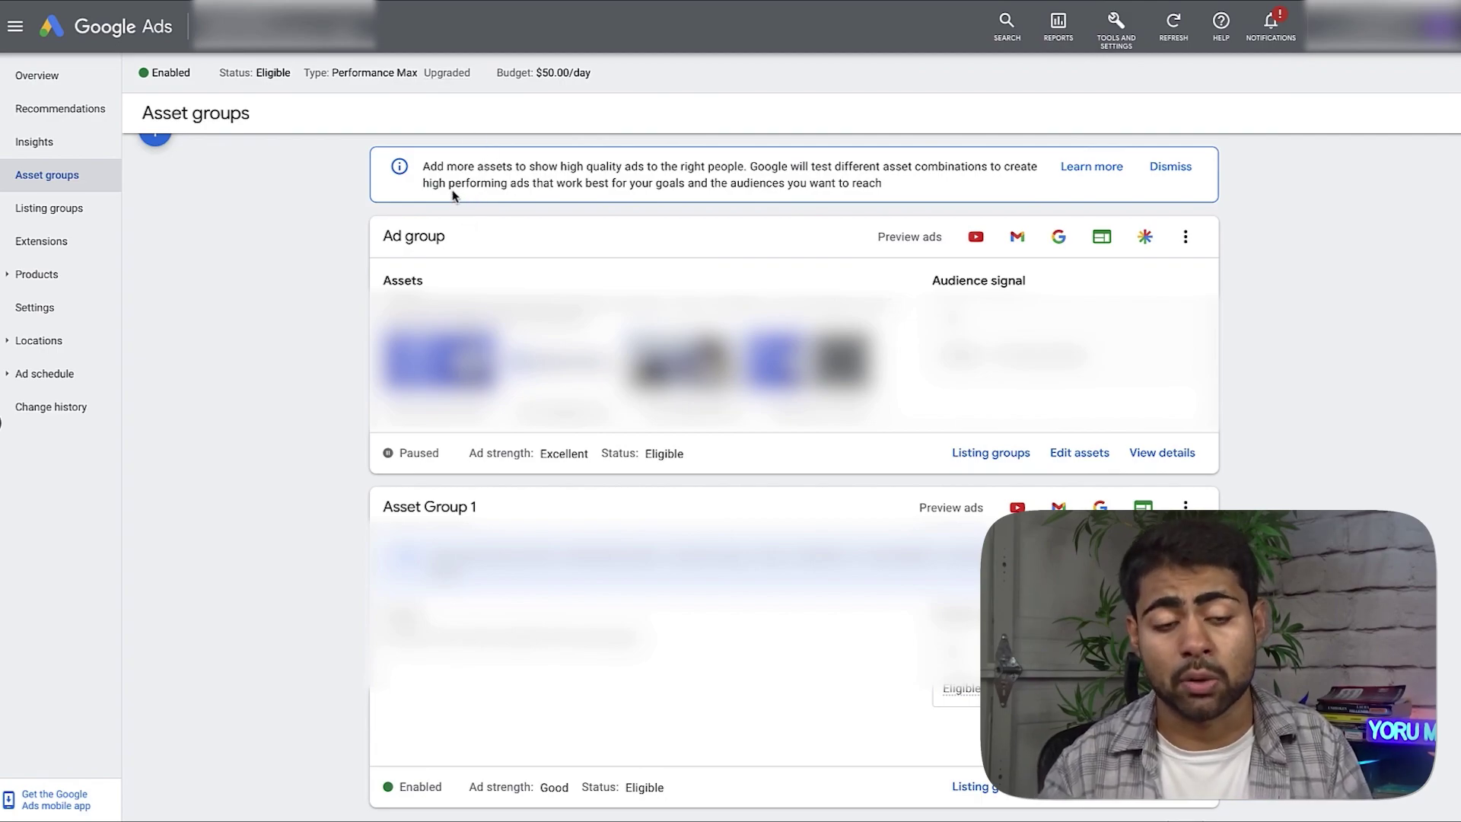
- Examine Asset Group 1 and the assets it still needs
scroll(457, 201, "down", 1)
scroll(490, 346, "down", 1)
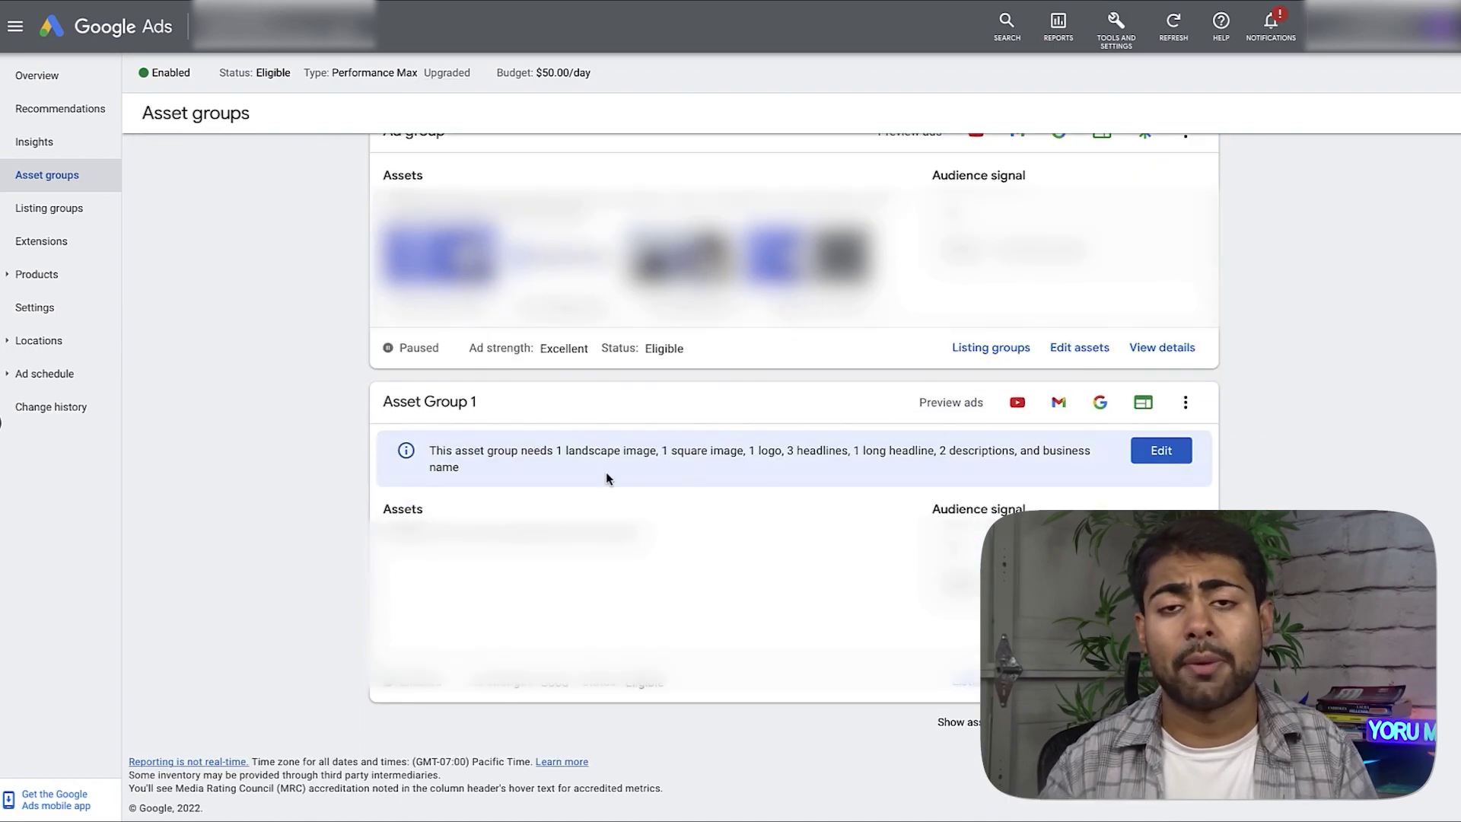
left_click_drag(456, 685, 445, 417)
left_click(445, 417)
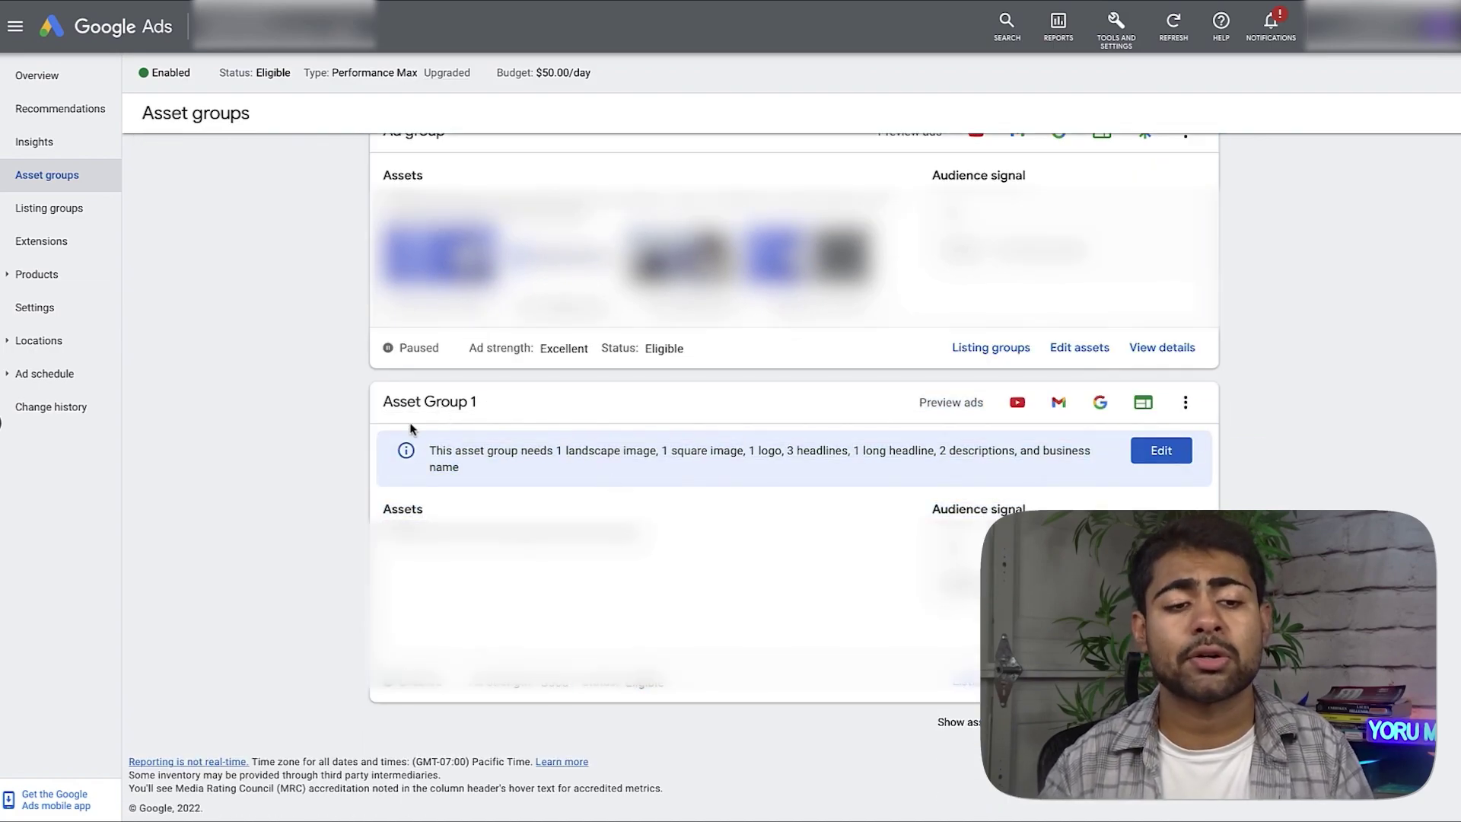
- Show the available options for adding an asset group to the campaign
scroll(315, 414, "up", 2)
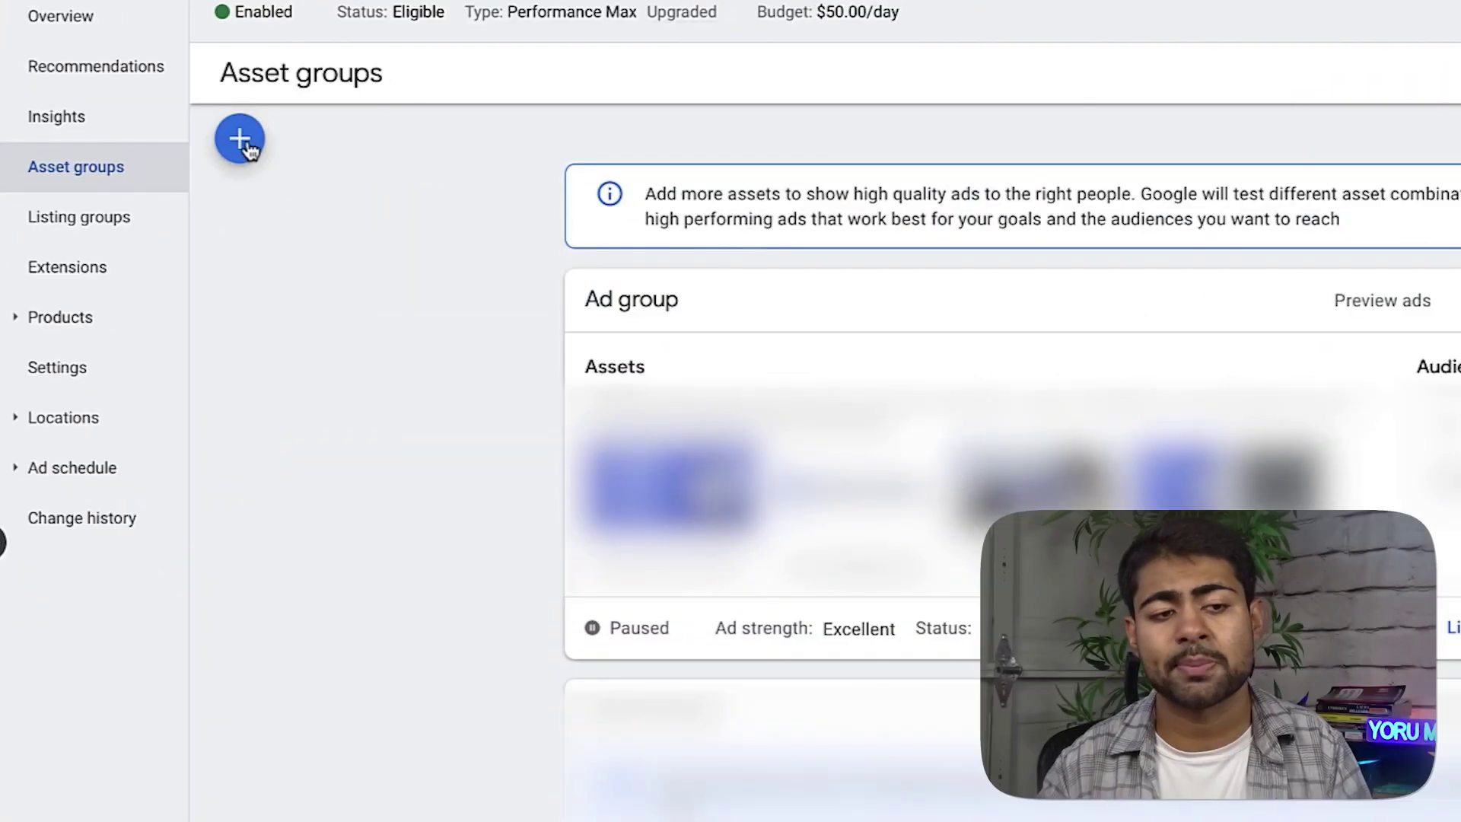
left_click(156, 156)
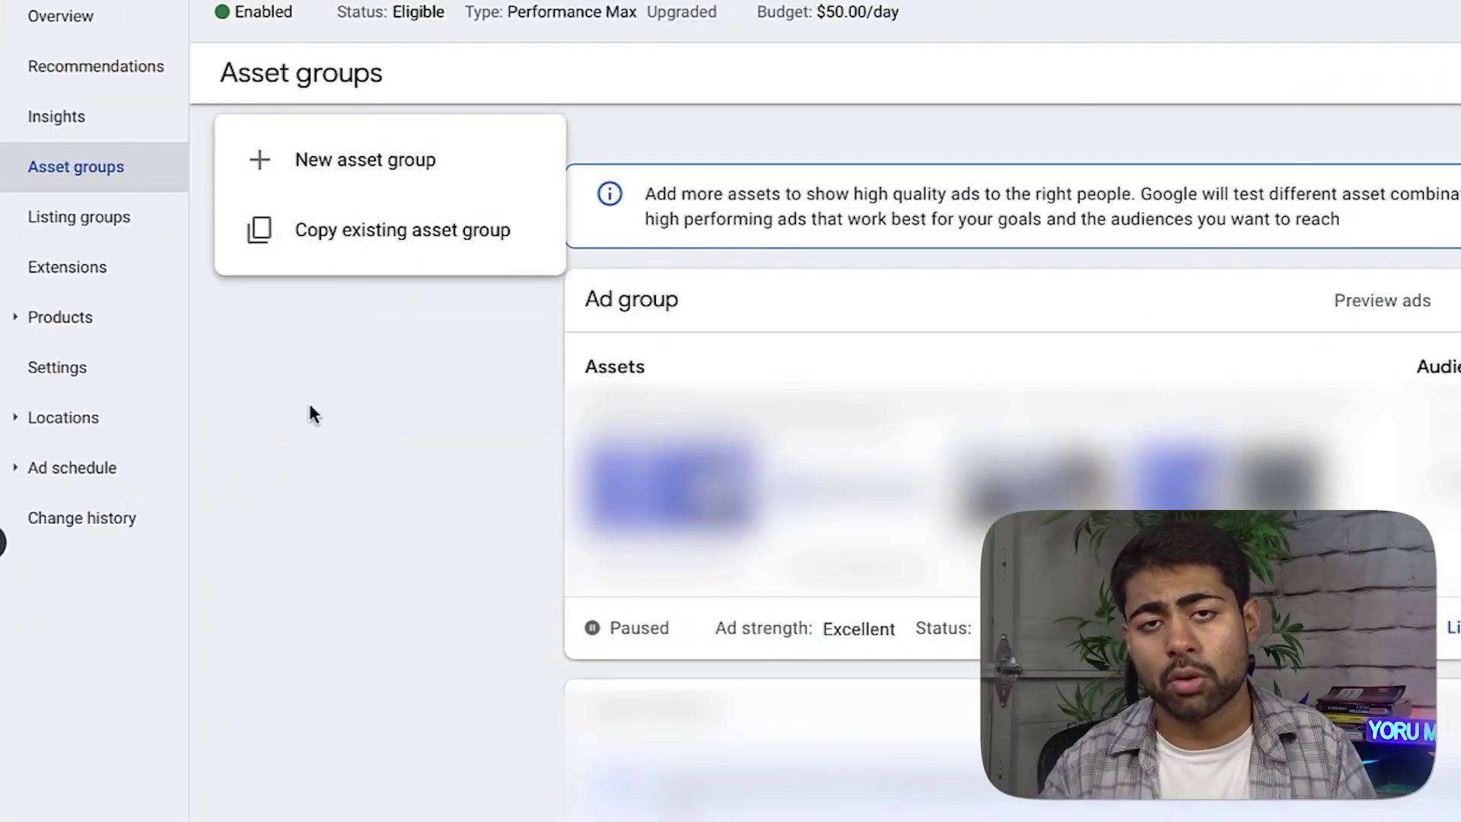
- Dismiss the options for adding an asset group and review the campaign's existing asset groups, including Asset Group 1's missing assets
left_click(294, 464)
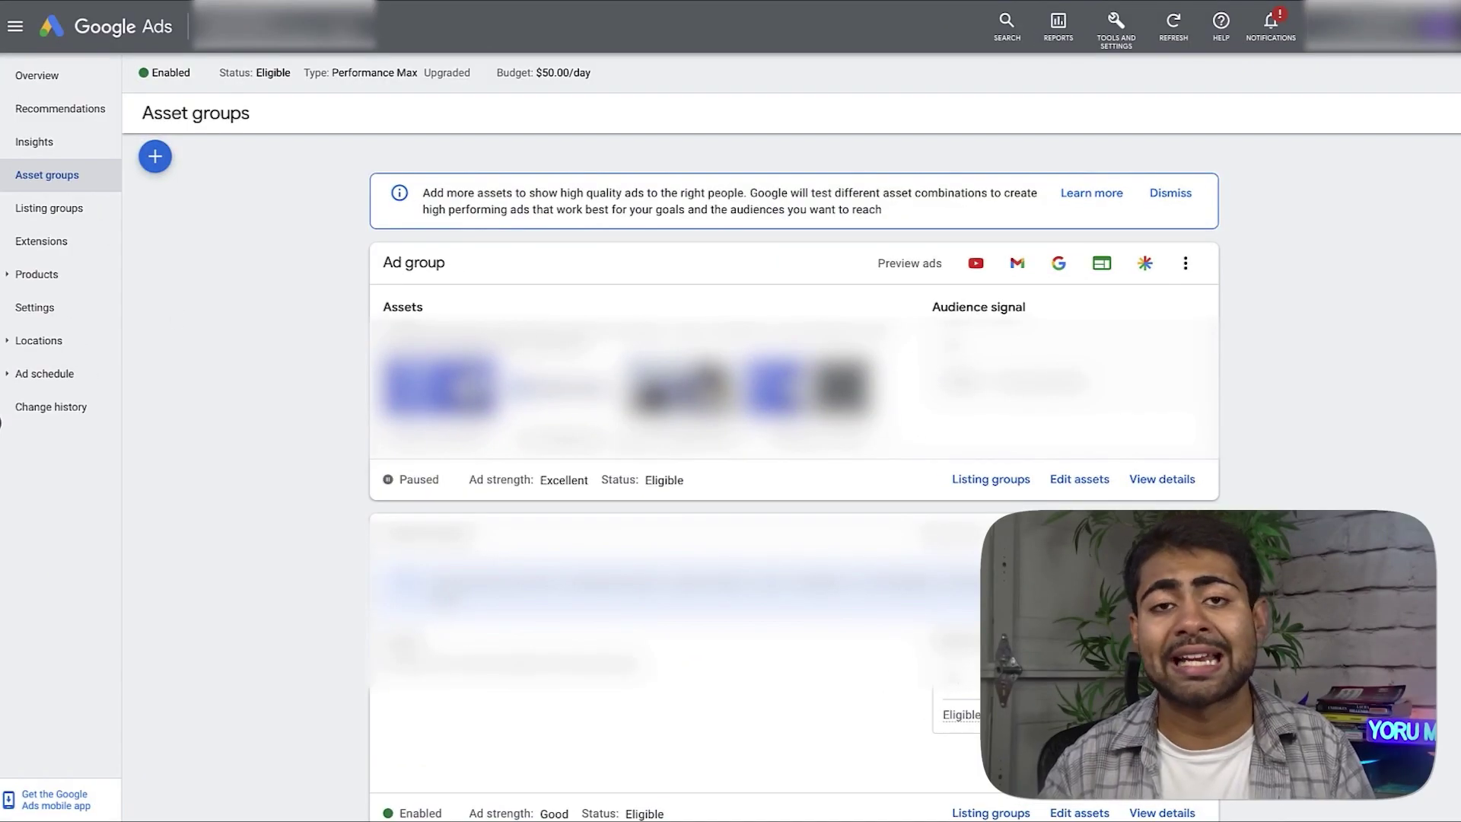
scroll(641, 418, "down", 2)
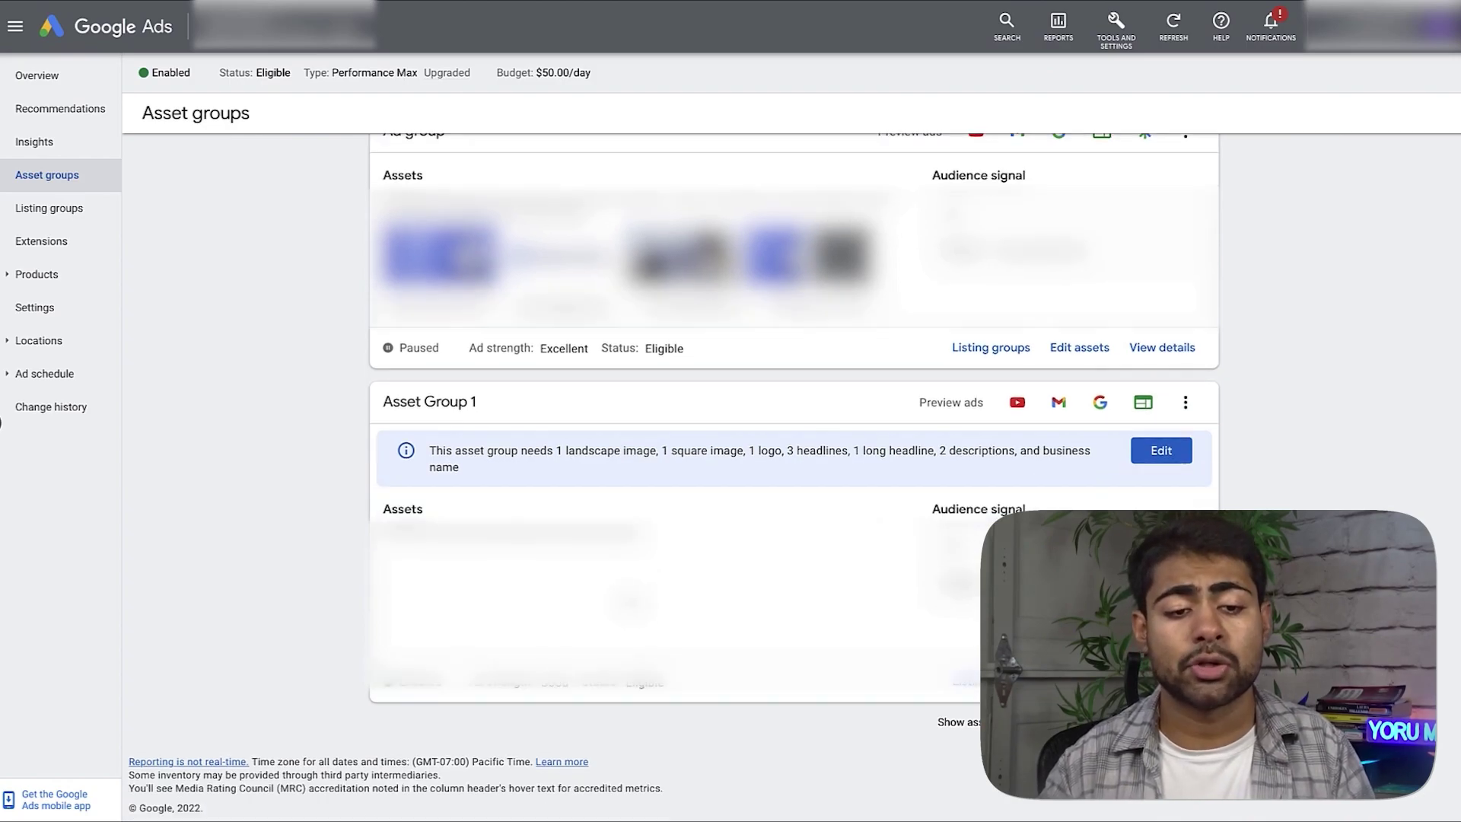
left_click_drag(263, 433, 345, 469)
left_click(345, 469)
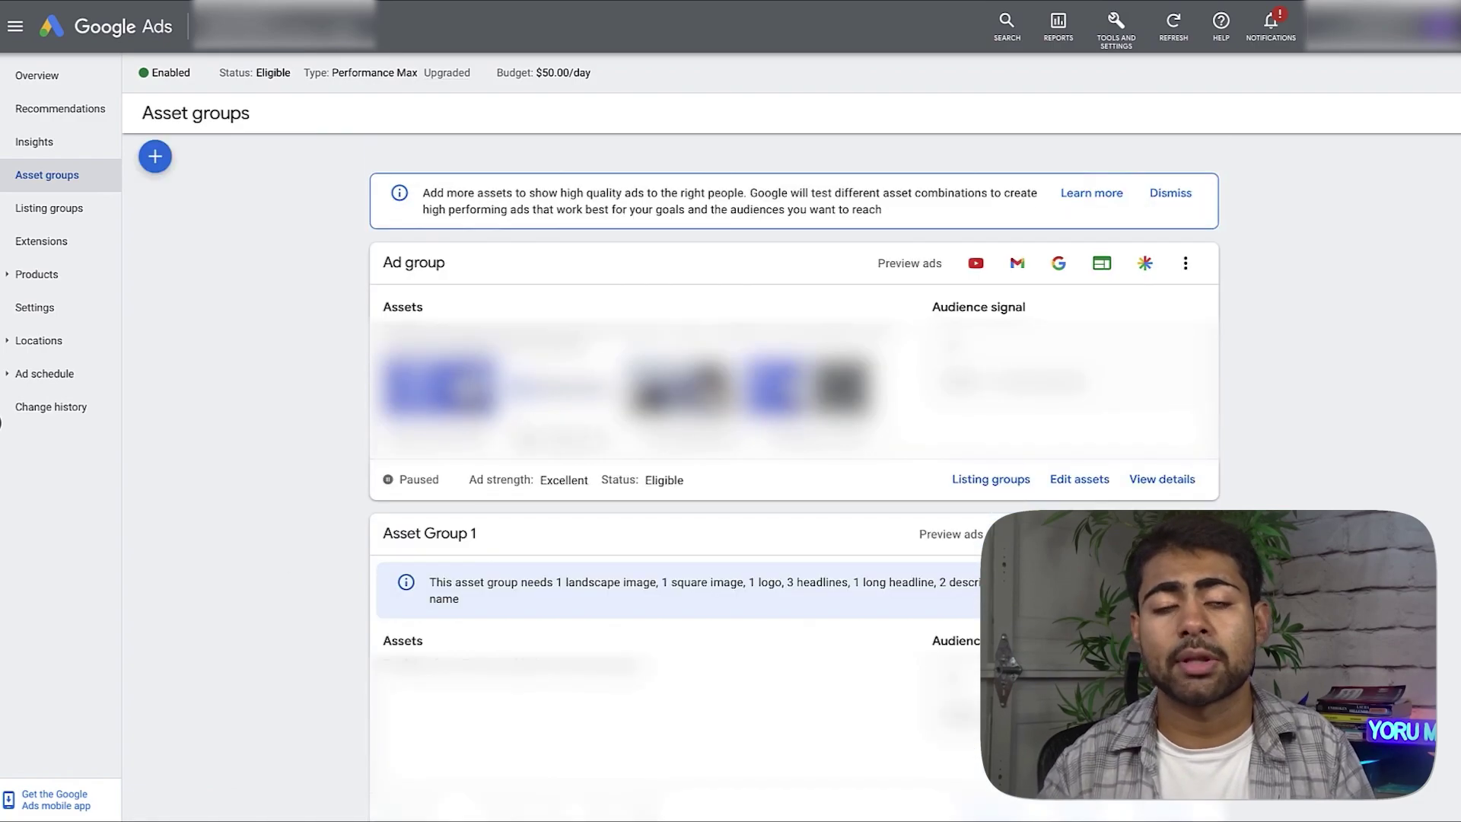
scroll(531, 457, "down", 2)
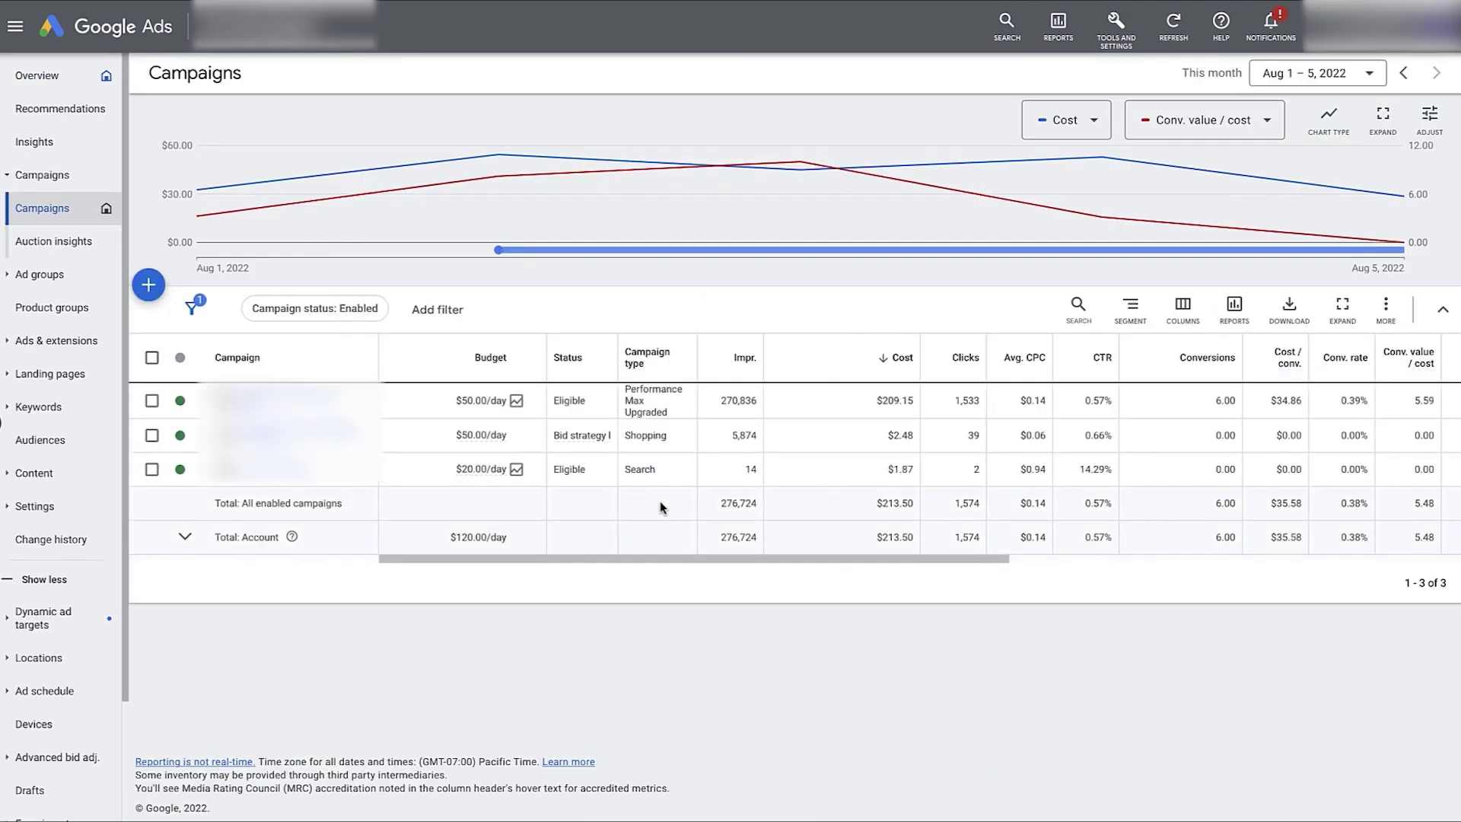
- Examine the Performance Max campaign's conversions and conversion value per cost in the campaigns table
scroll(855, 560, "right", 5)
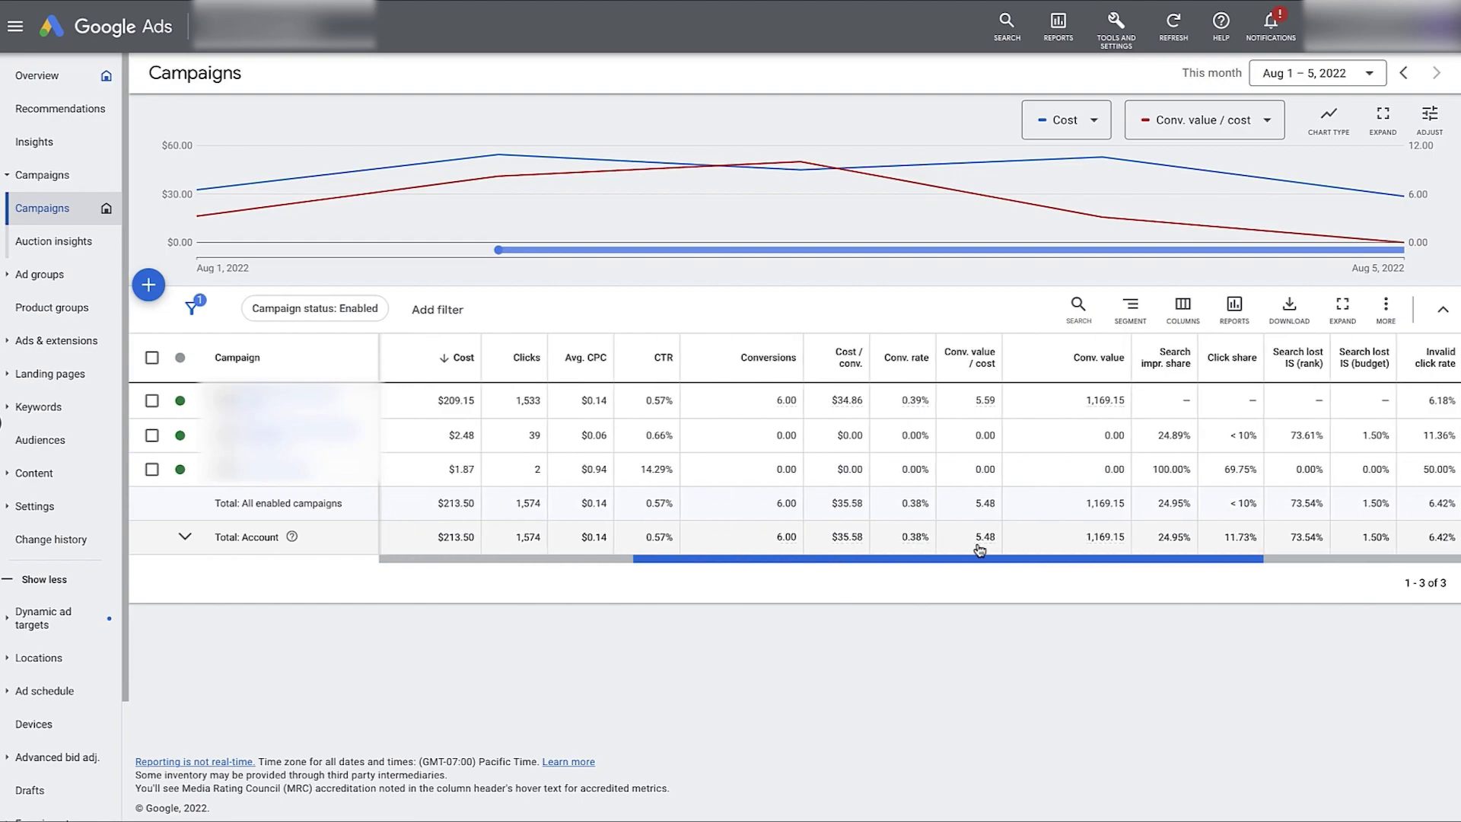
mouse_move(930, 411)
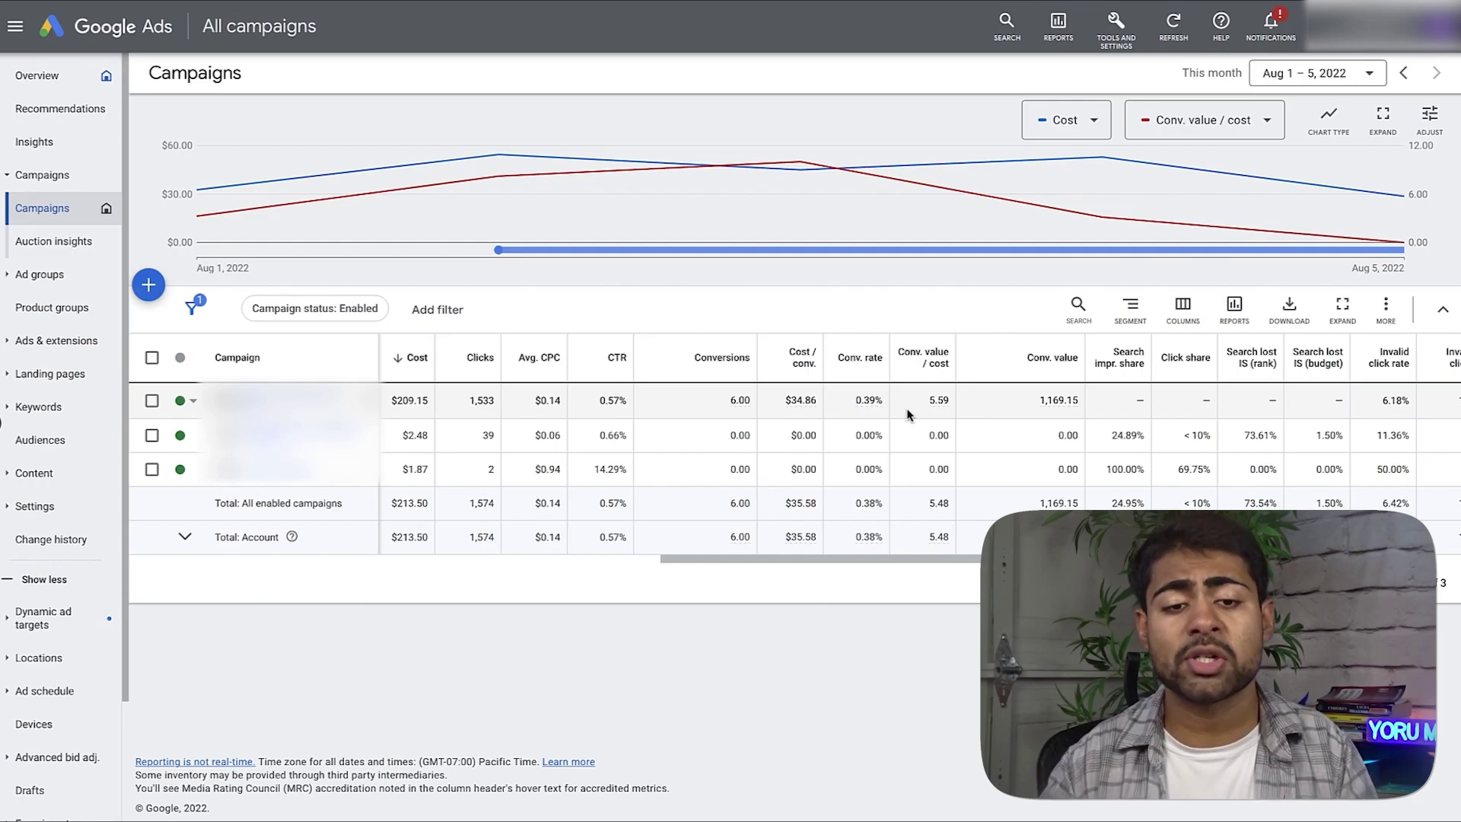
double_click(934, 401)
double_click(727, 402)
left_click(917, 406)
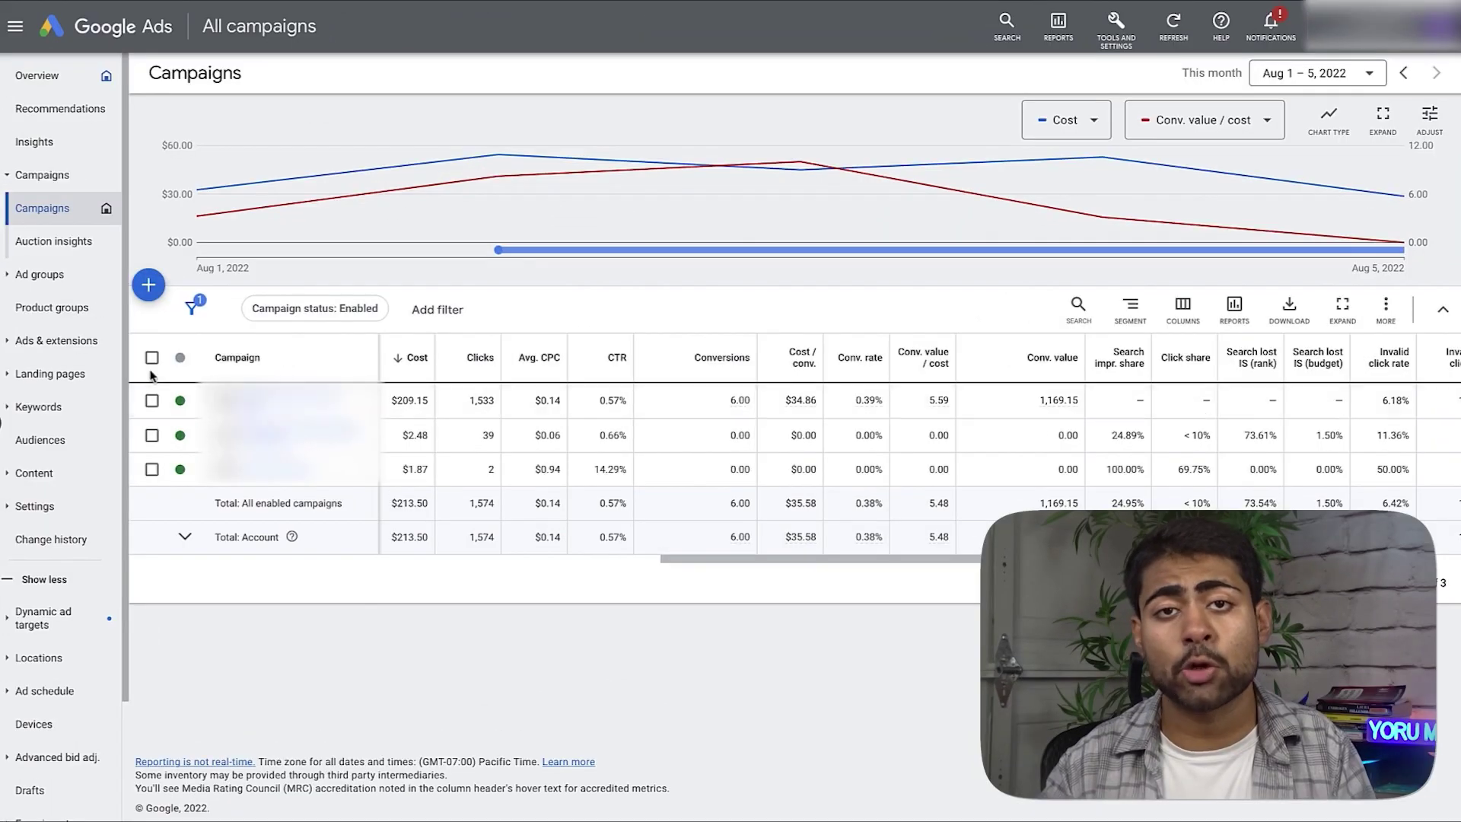
- Show the edit actions available for the selected Performance Max campaign, and clear the selection without changing it
left_click(152, 400)
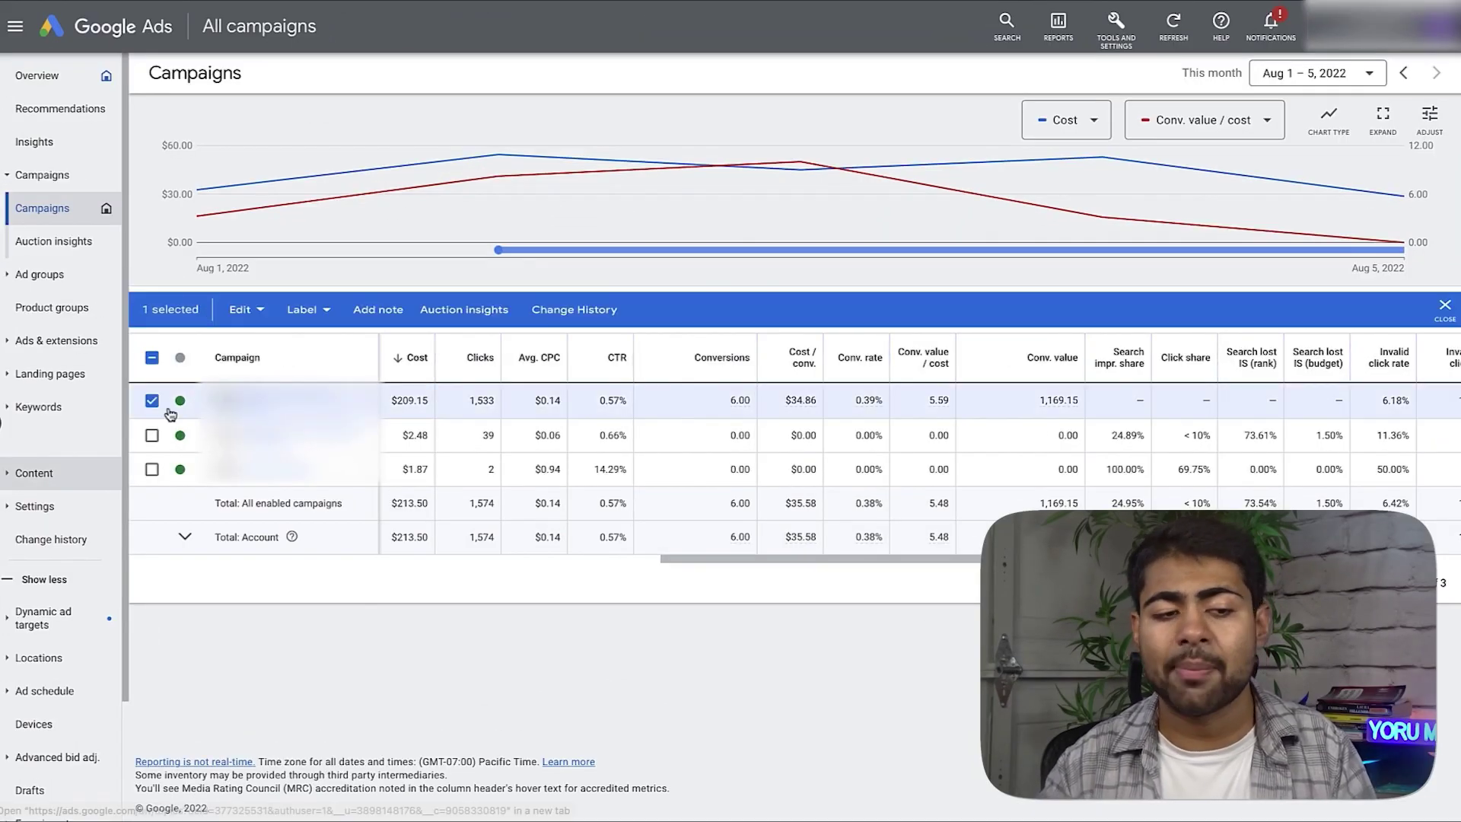
left_click(241, 310)
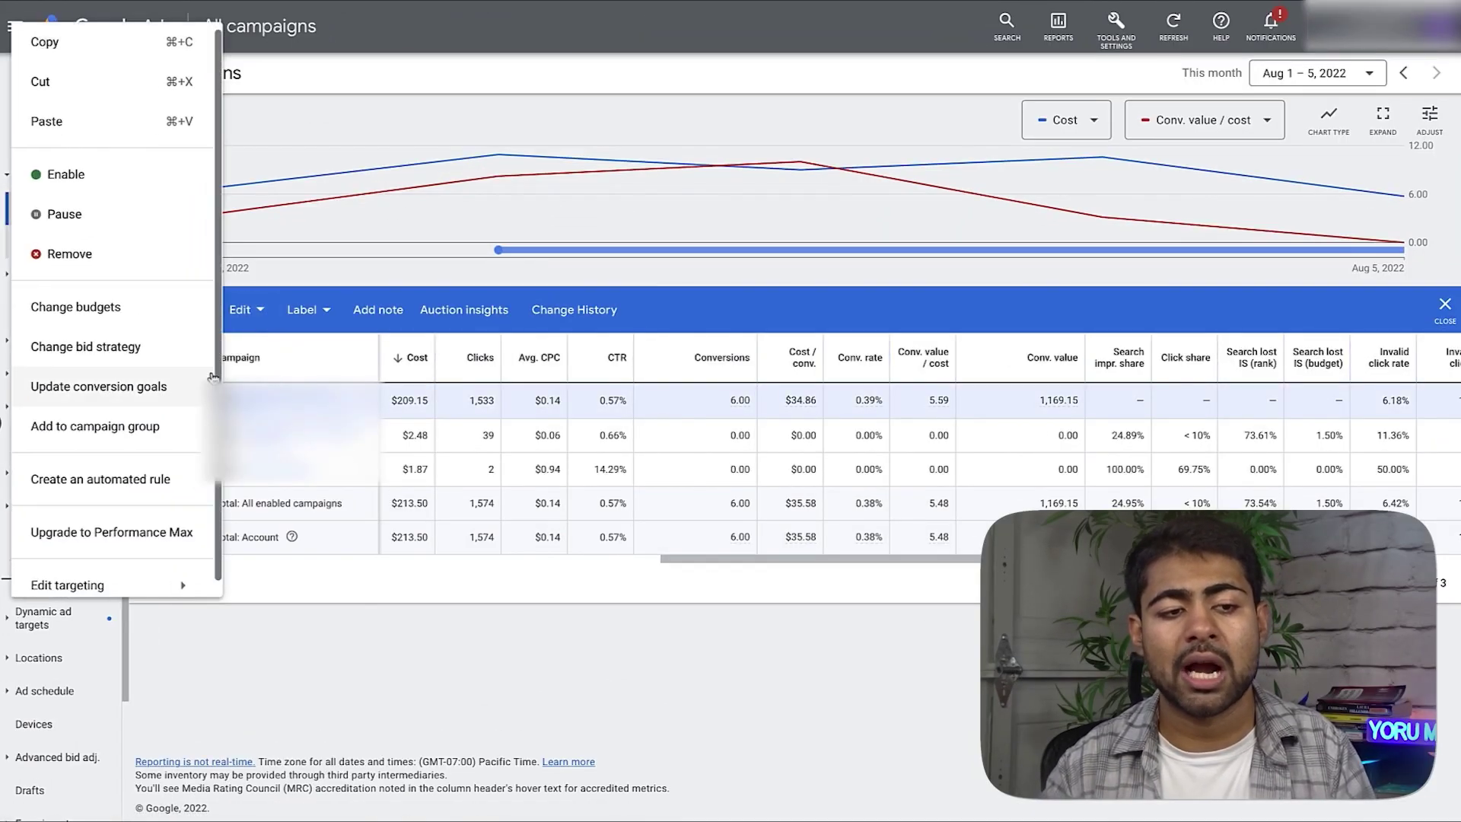
left_click(136, 166)
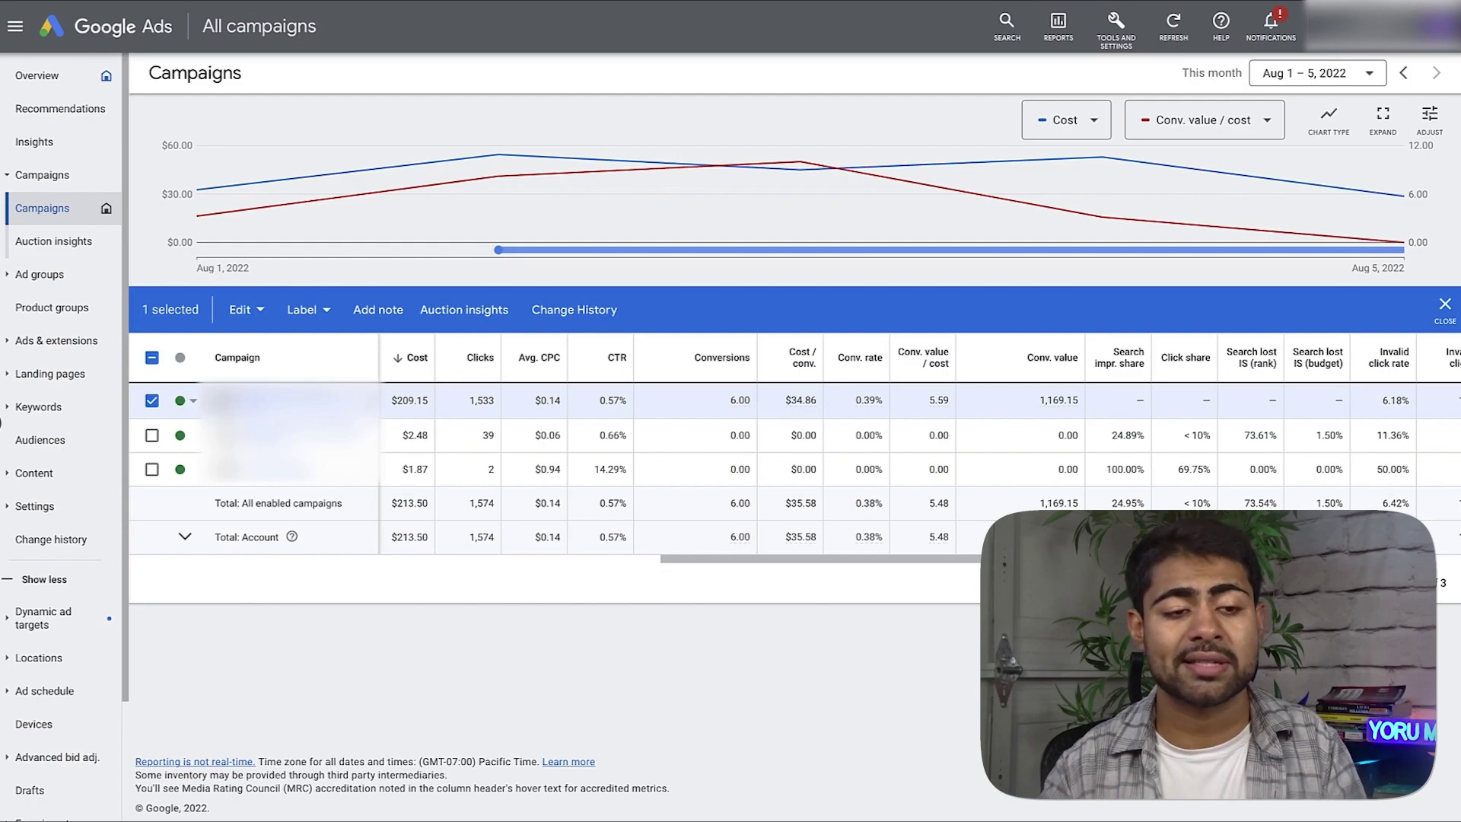
left_click(142, 401)
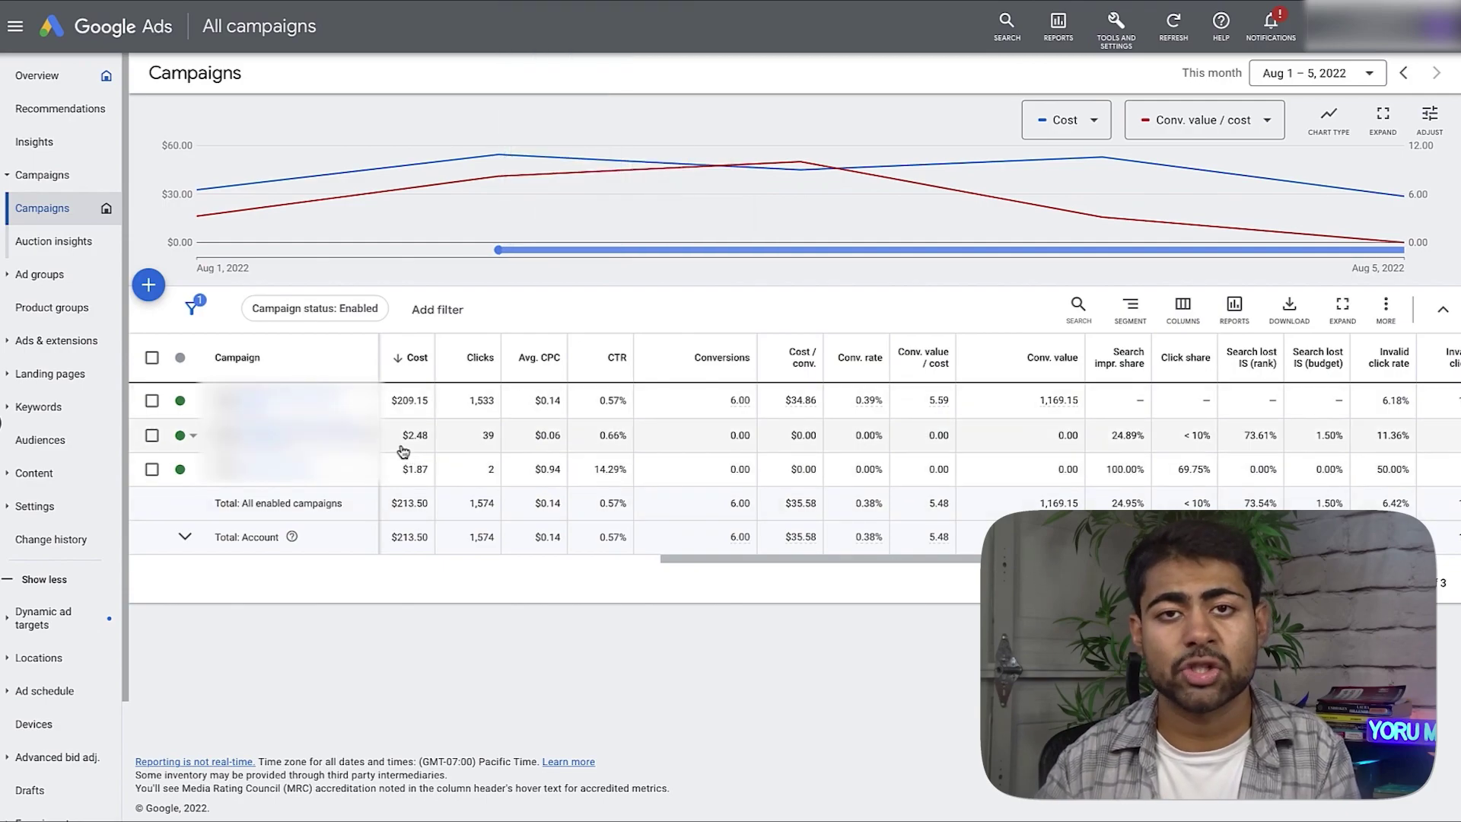
- Review the daily budgets of the enabled campaigns in the campaigns table
left_click_drag(753, 559, 487, 556)
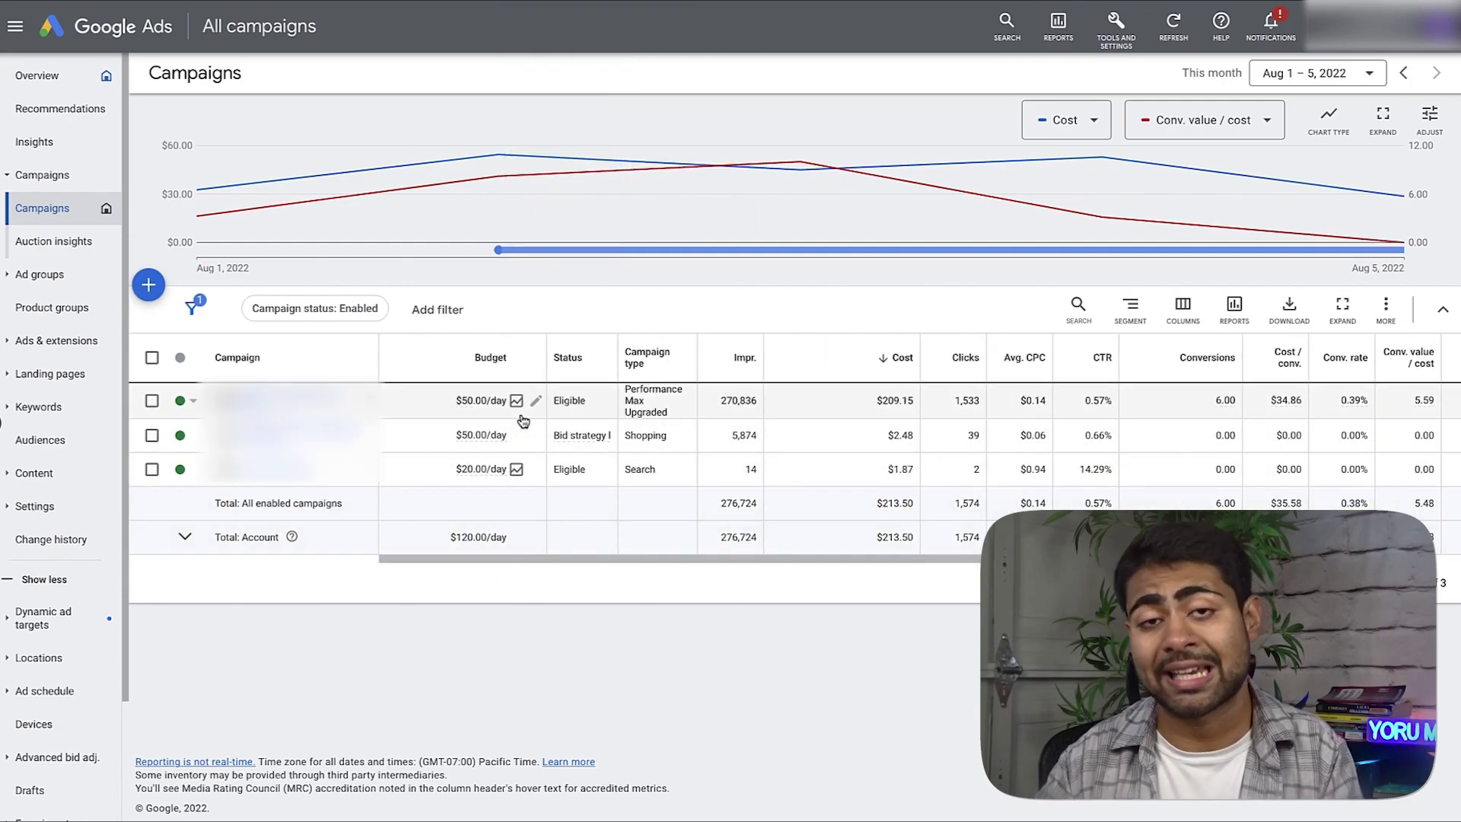